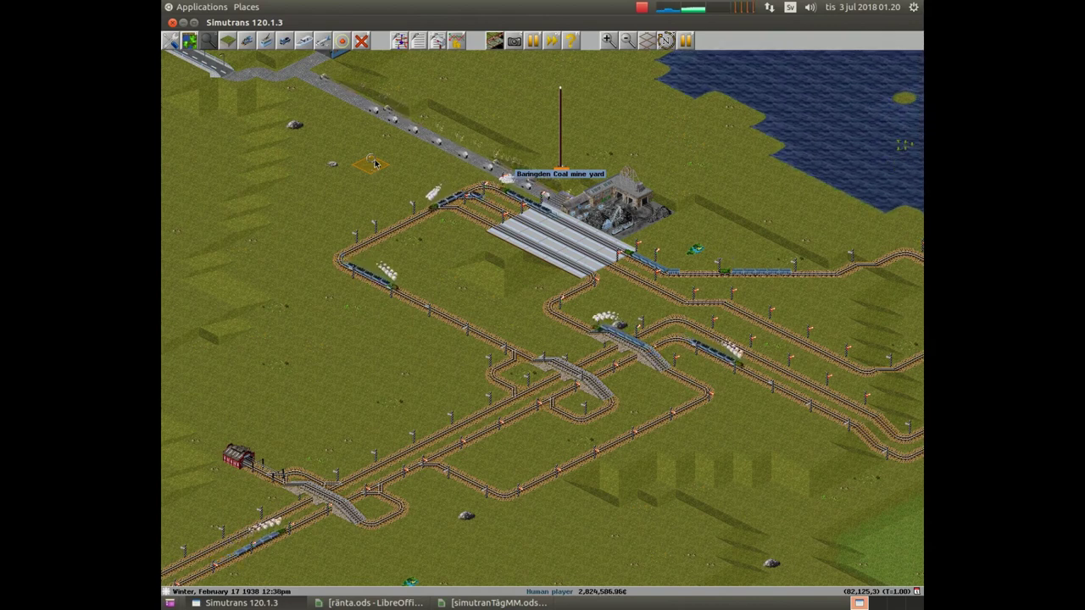
Step: Review the list of transport lines in line management and close it
{"action": "key", "text": "w"}
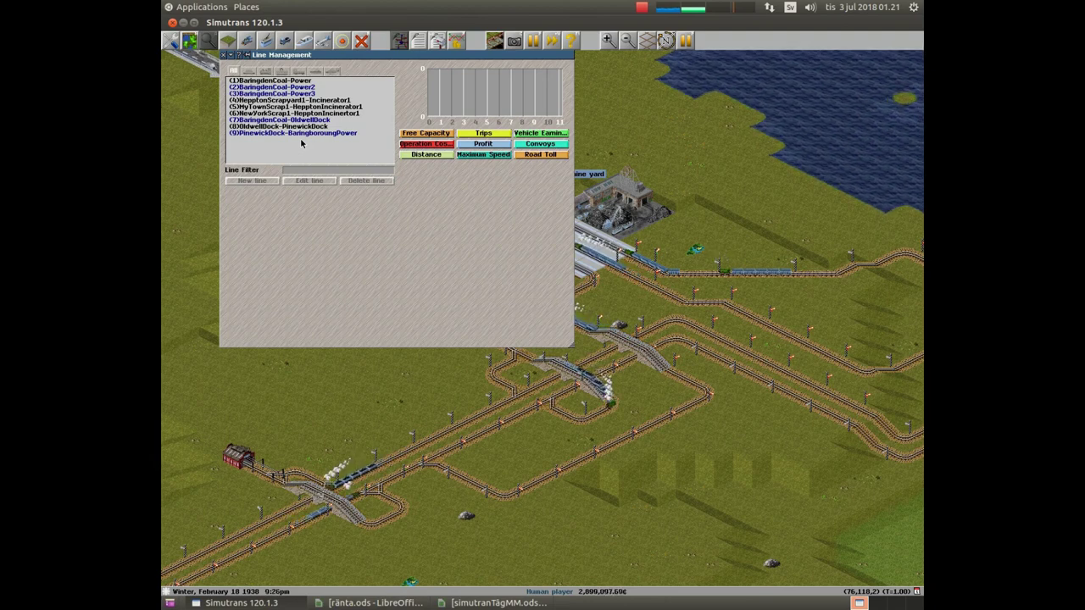
{"action": "left_click", "coordinate": [223, 55]}
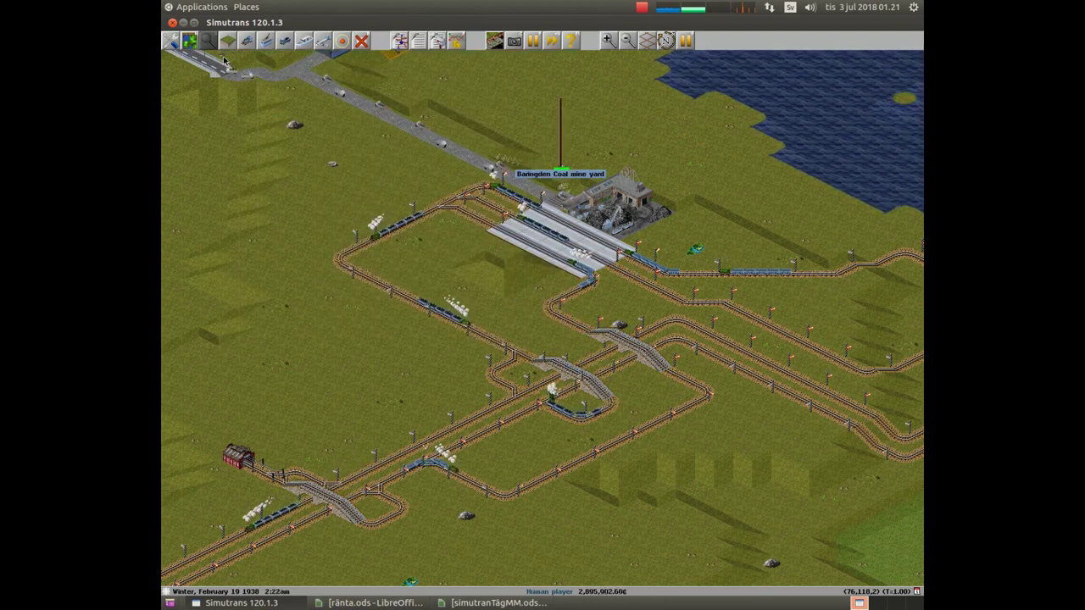
Step: Bring up the goods list, move it towards the middle of the map and limit it to used goods only
{"action": "left_click", "coordinate": [416, 41]}
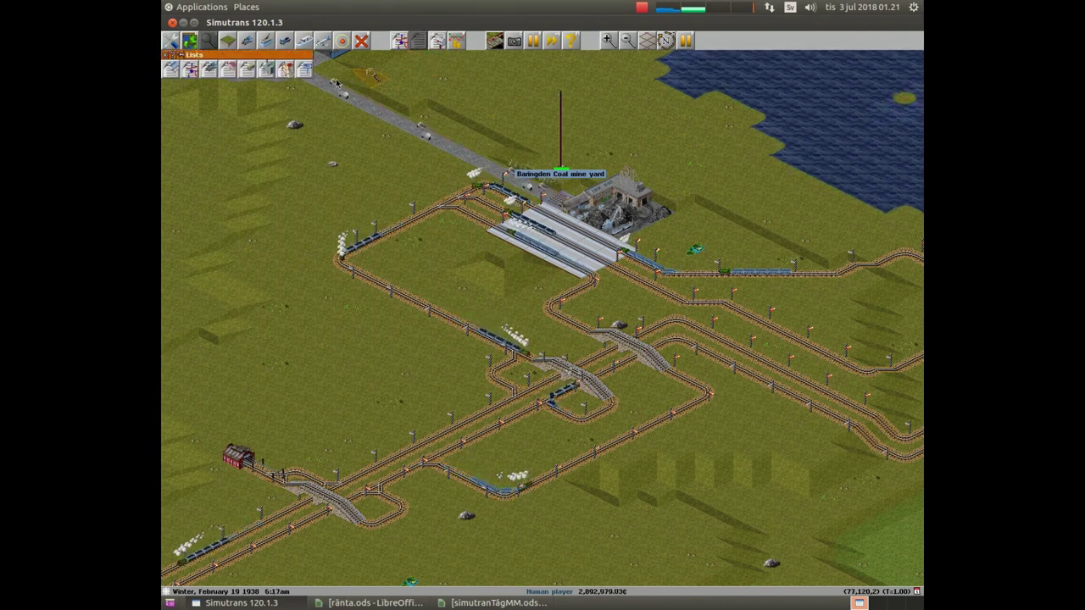
{"action": "left_click", "coordinate": [245, 71]}
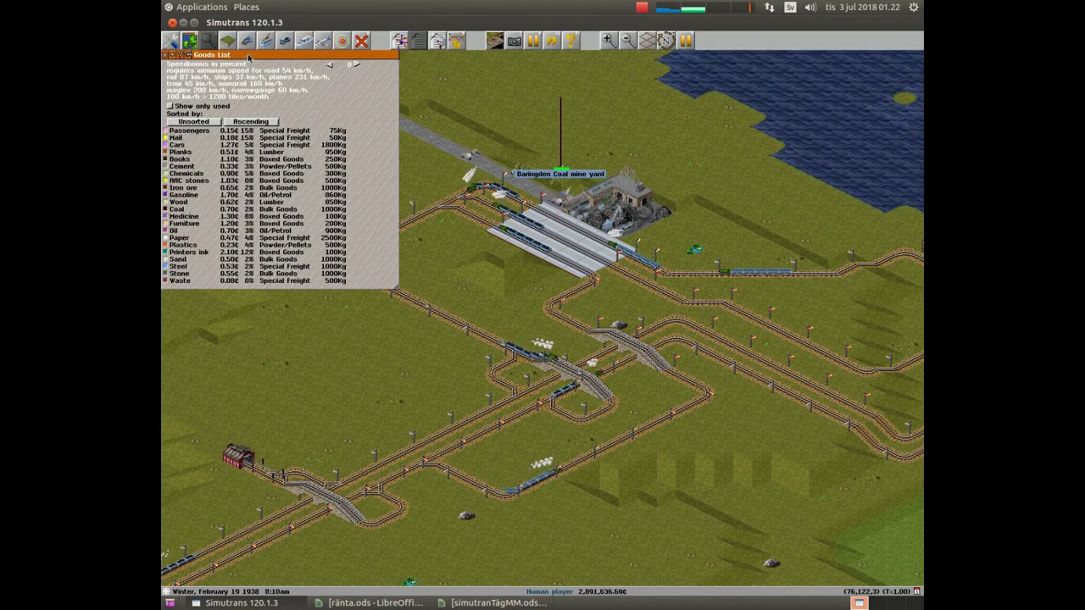
{"action": "left_click_drag", "start_coordinate": [248, 57], "coordinate": [400, 120]}
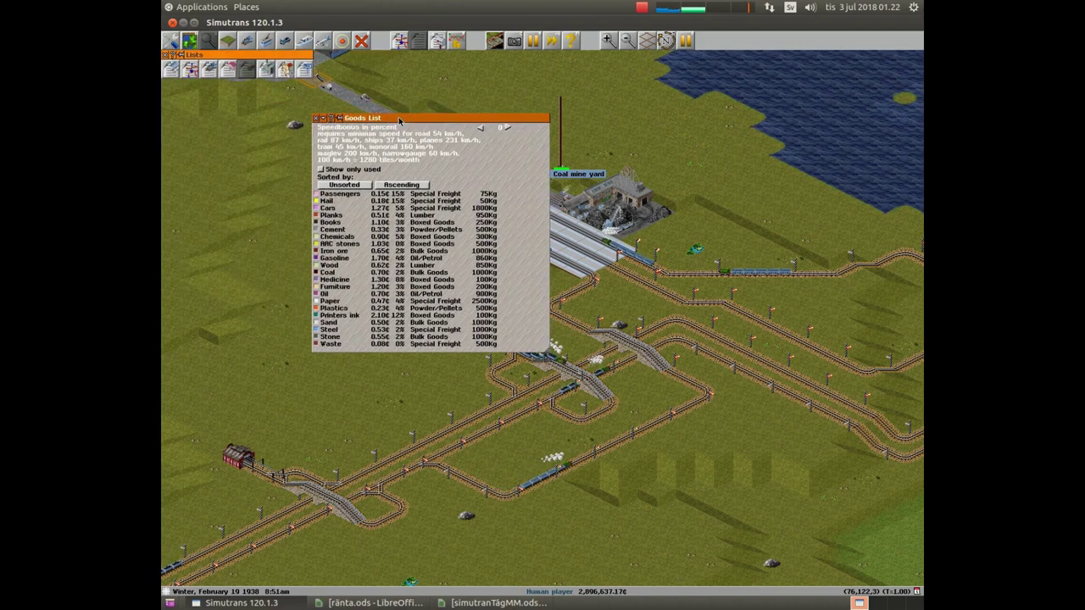
{"action": "left_click", "coordinate": [165, 56]}
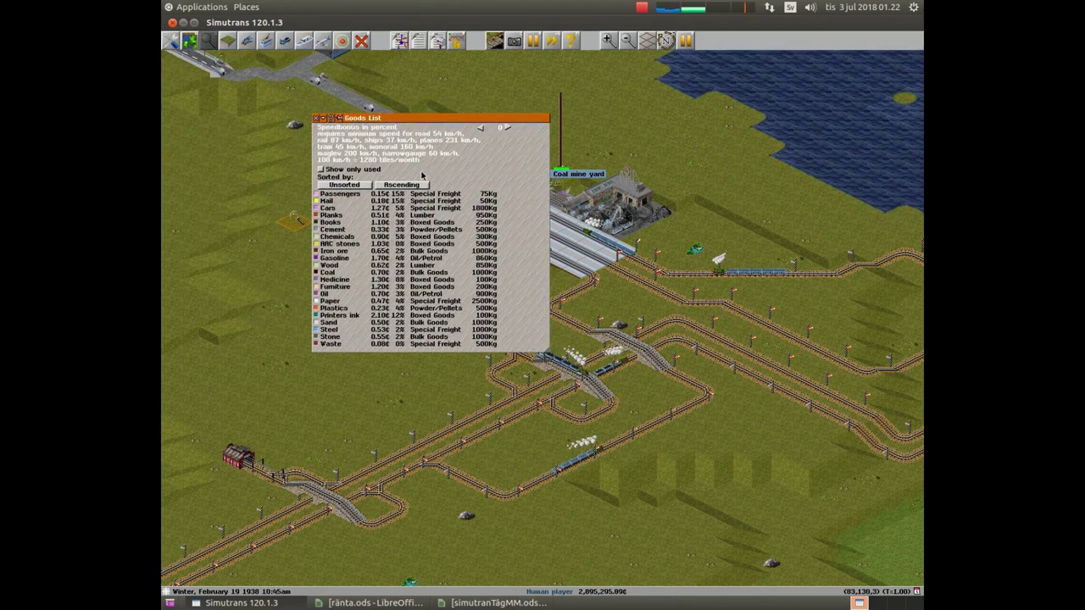
{"action": "left_click", "coordinate": [321, 169]}
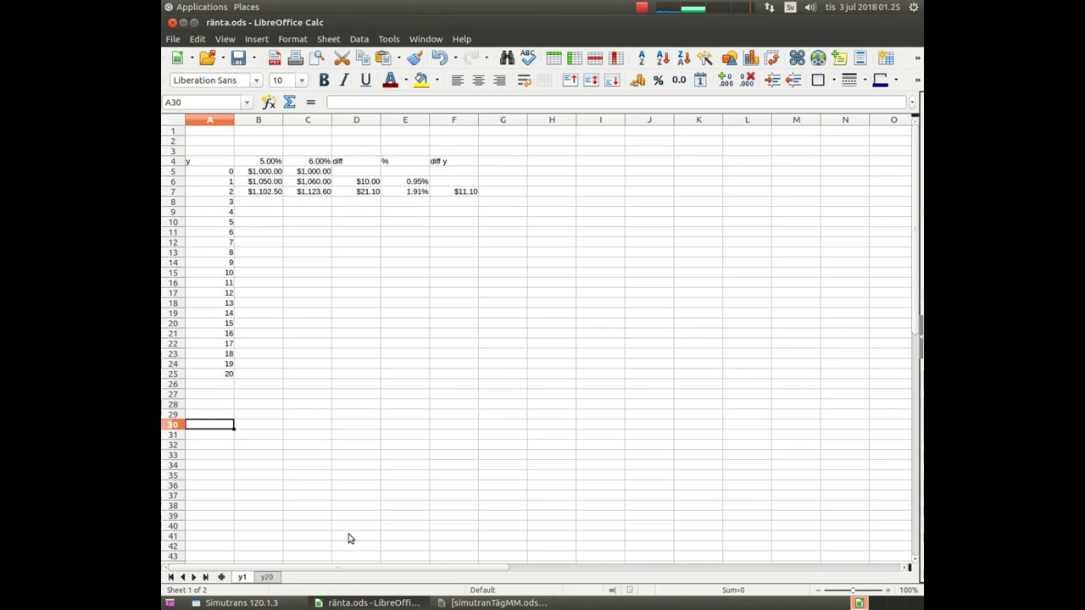
Step: View the y20 sheet of the ränta.ods interest workbook
{"action": "left_click", "coordinate": [267, 578]}
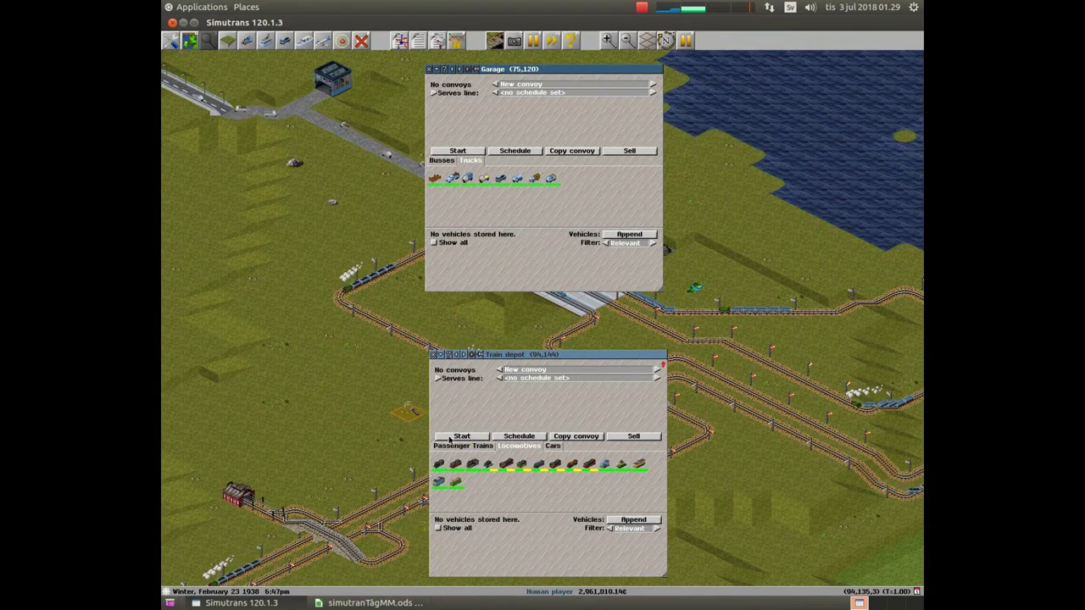
Step: Examine the specifications of the locomotives in the train depot and the trucks in the garage
{"action": "mouse_move", "coordinate": [440, 466]}
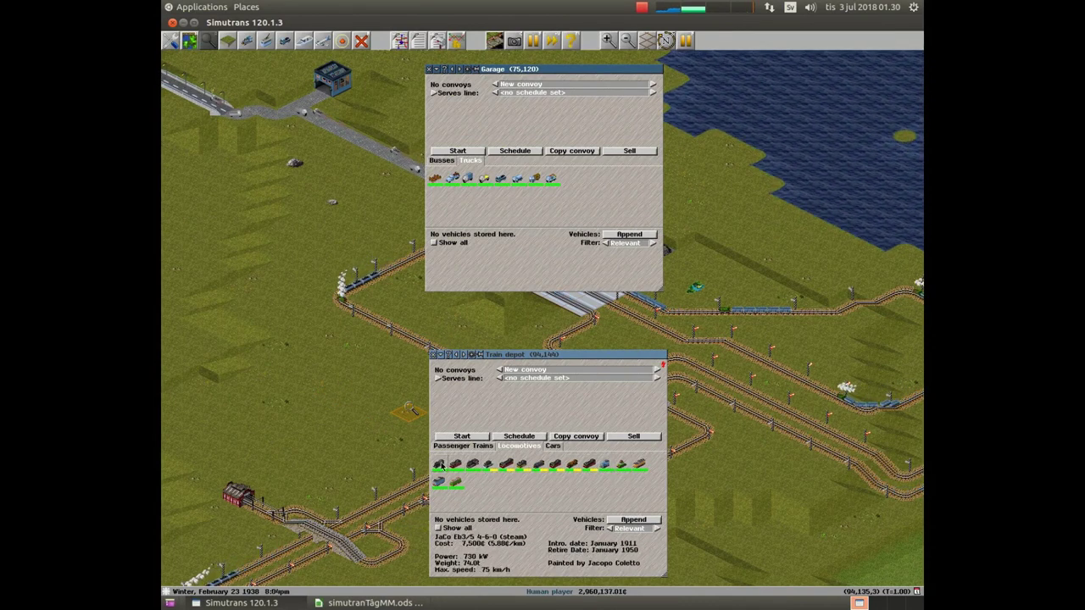
{"action": "mouse_move", "coordinate": [462, 484]}
{"action": "mouse_move", "coordinate": [554, 188]}
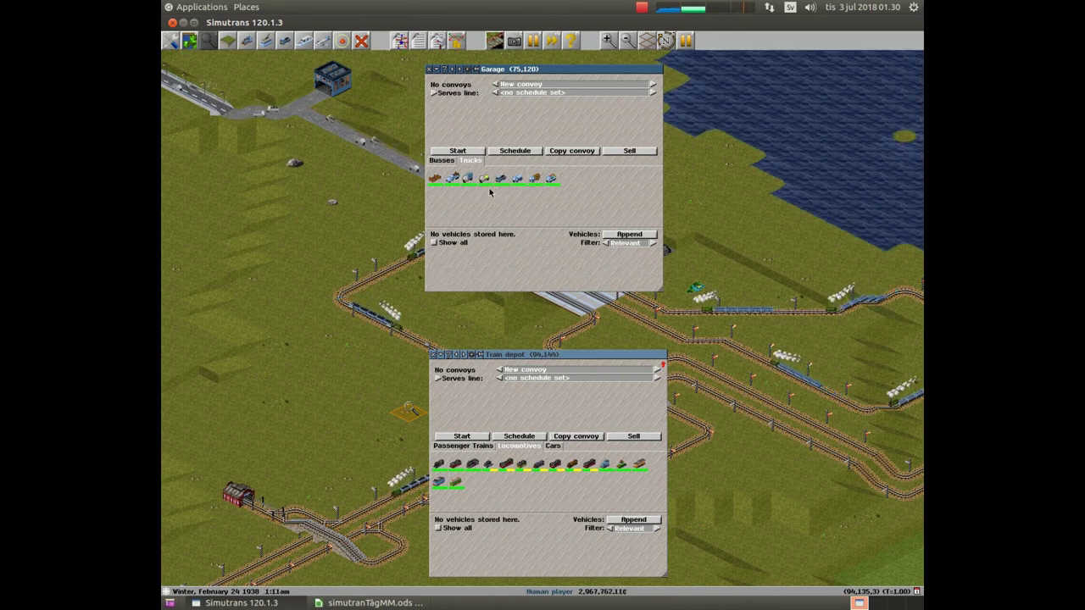
{"action": "mouse_move", "coordinate": [485, 180]}
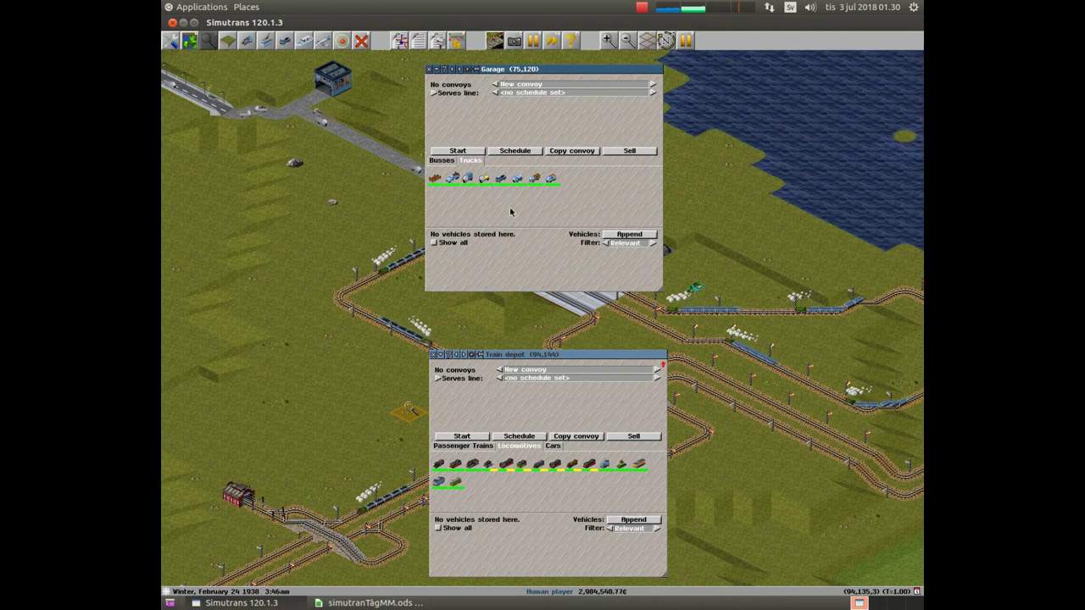
Step: Switch to simutranTågMM.ods in LibreOffice Calc, link lumber cell A5 to the first locomotive's name on the lokomotiv sheet, and widen column A
{"action": "left_click", "coordinate": [369, 602]}
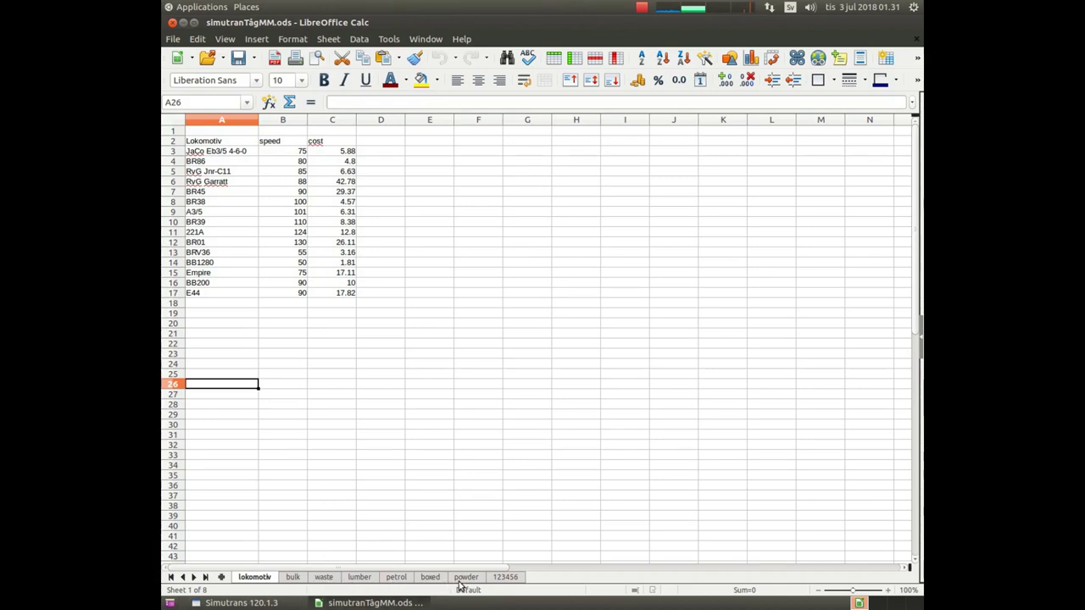
{"action": "left_click", "coordinate": [360, 578]}
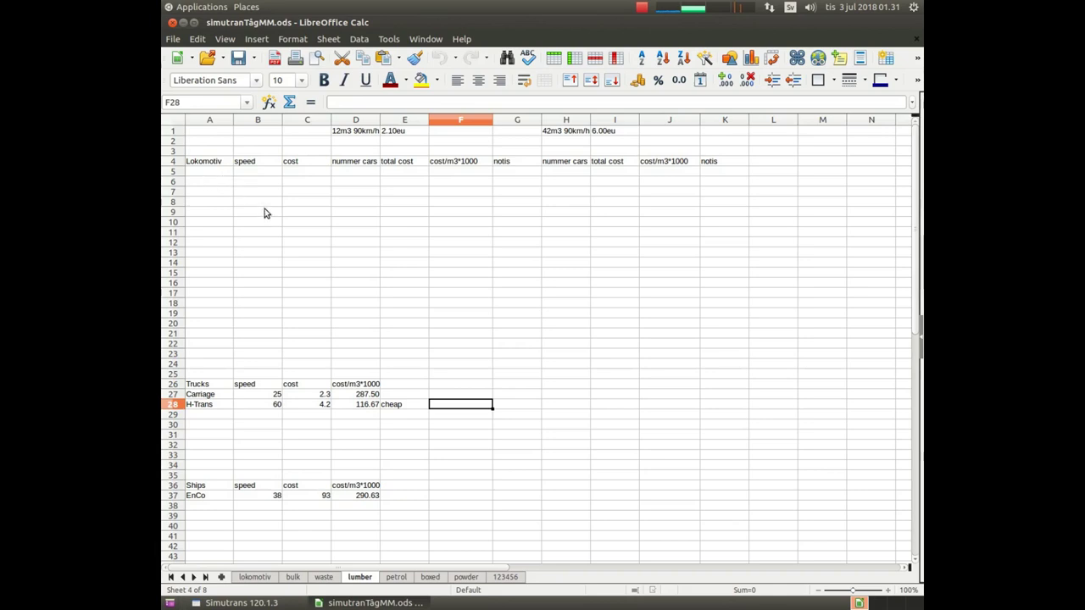
{"action": "left_click", "coordinate": [216, 175]}
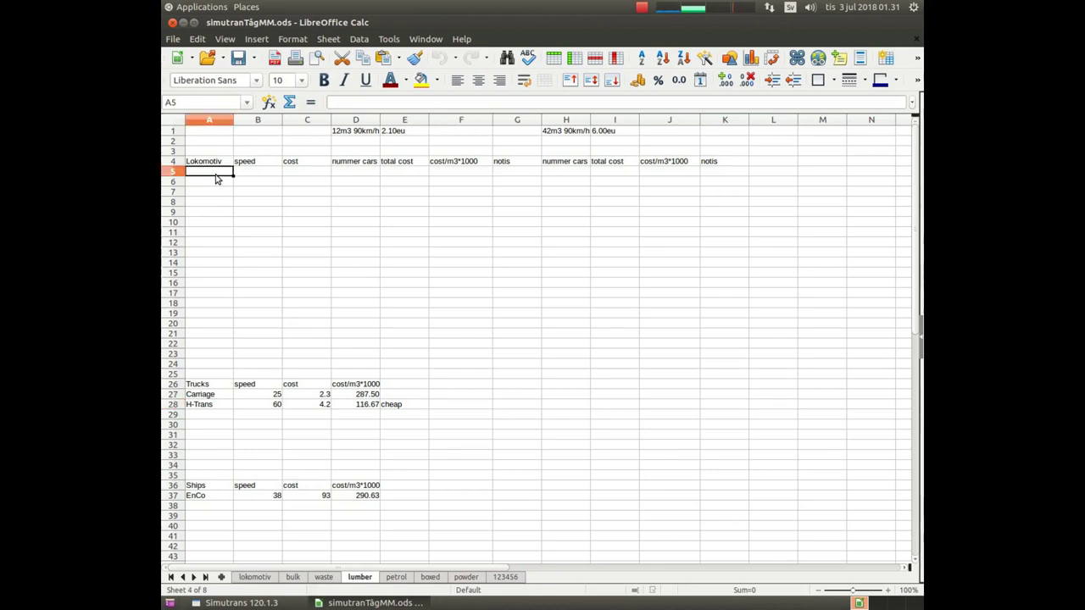
{"action": "type", "text": "="}
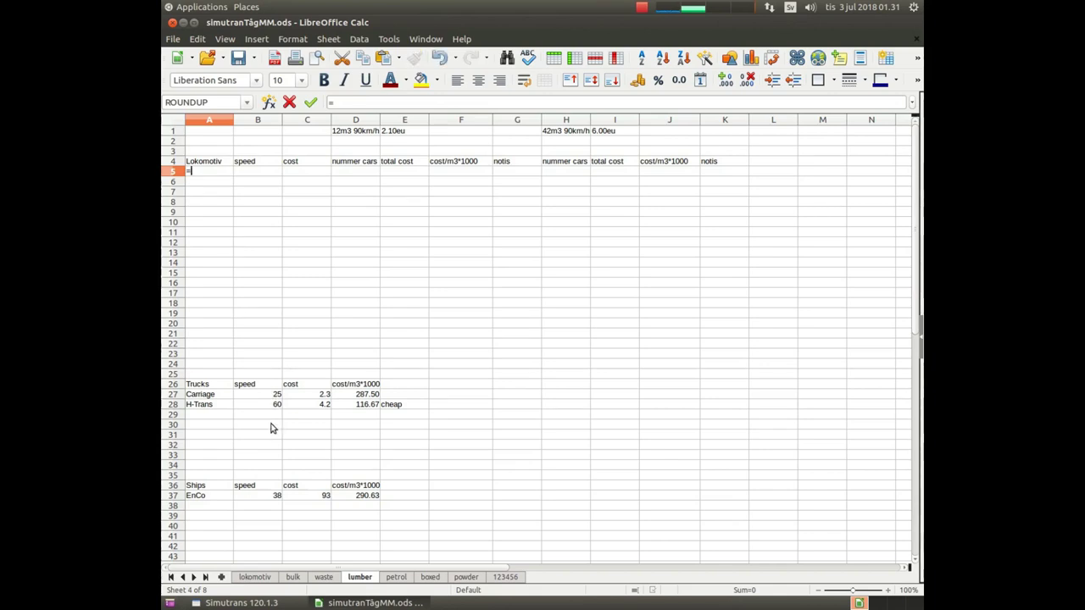
{"action": "left_click", "coordinate": [254, 578]}
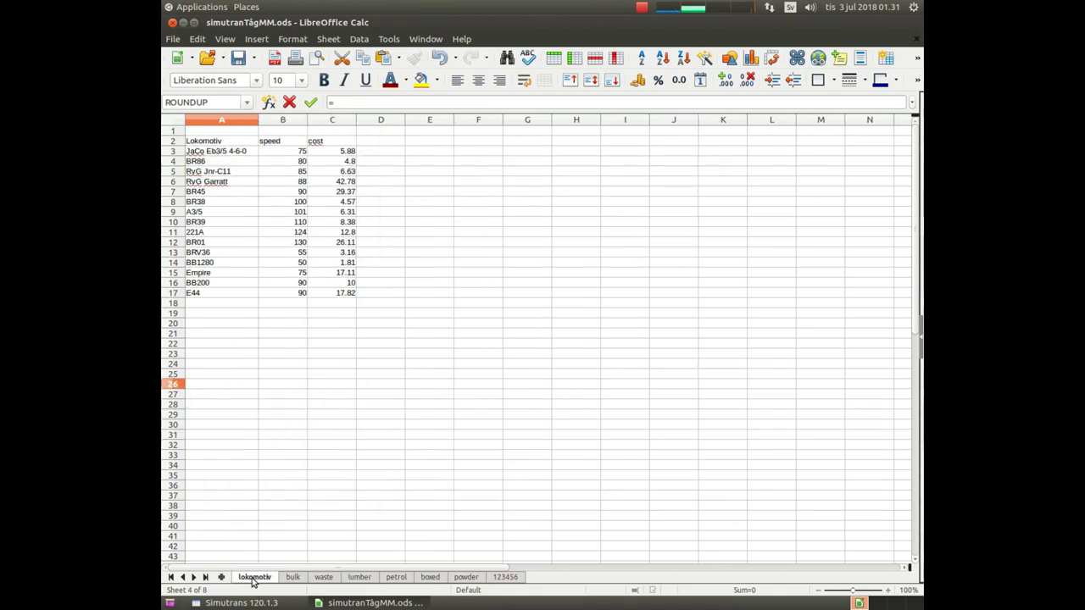
{"action": "left_click", "coordinate": [231, 156]}
{"action": "key", "text": "Return"}
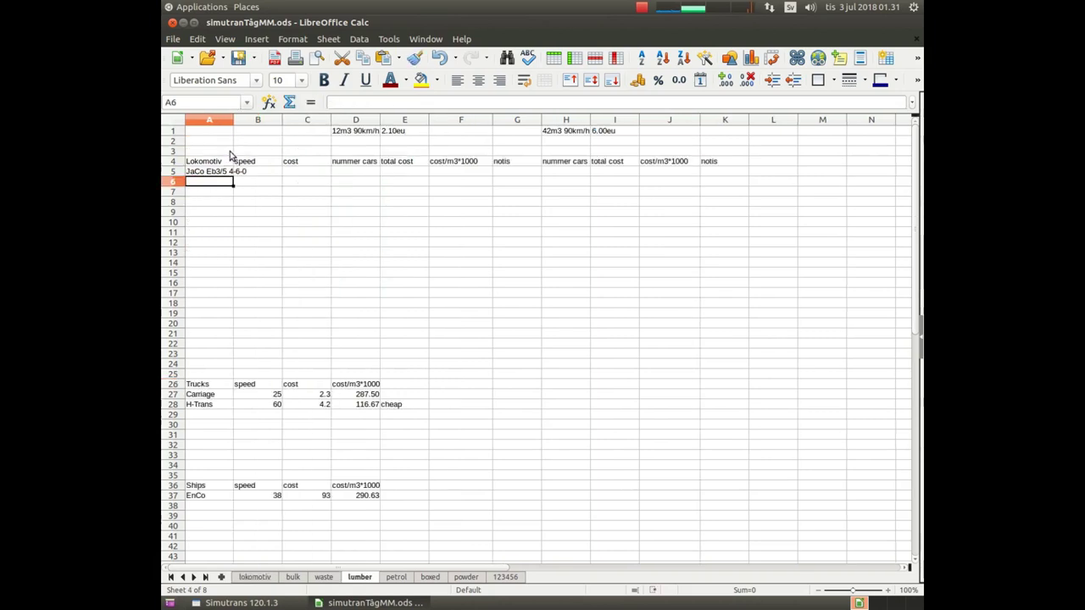
{"action": "left_click_drag", "start_coordinate": [234, 120], "coordinate": [252, 120]}
Step: Link cell B5 of the lumber sheet to the JaCo Eb3/5 4-6-0's speed on the lokomotiv sheet
{"action": "left_click", "coordinate": [285, 173]}
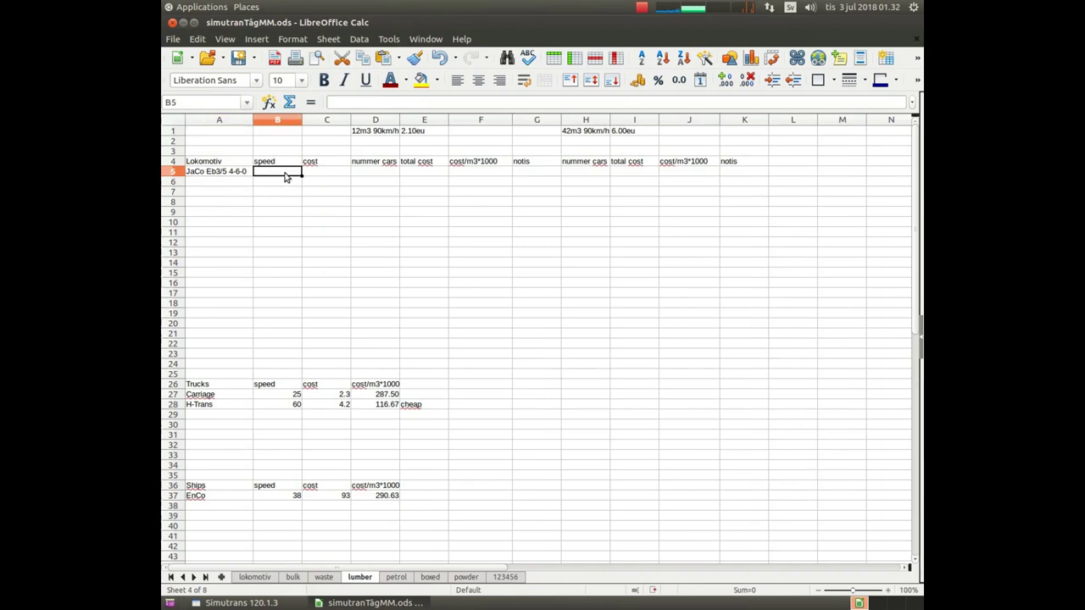
{"action": "type", "text": "="}
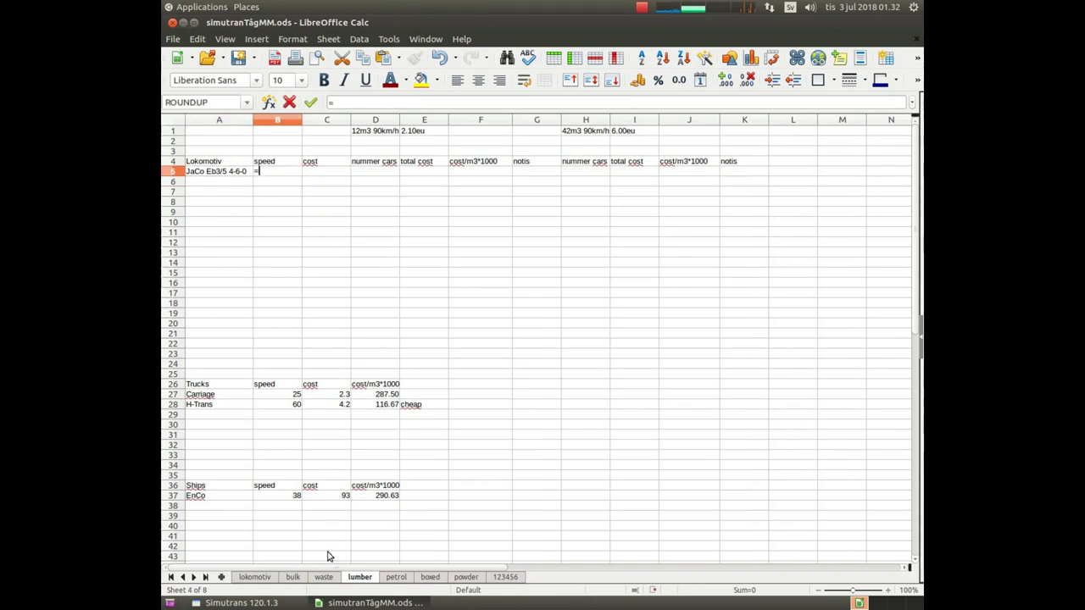
{"action": "left_click", "coordinate": [254, 577]}
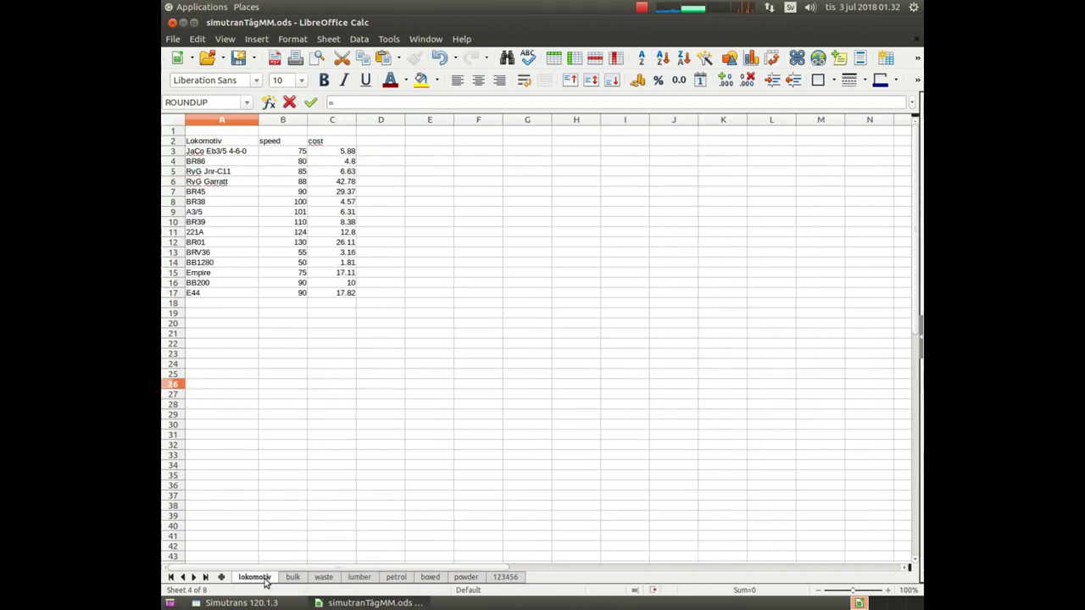
{"action": "left_click", "coordinate": [297, 151]}
{"action": "key", "text": "Return"}
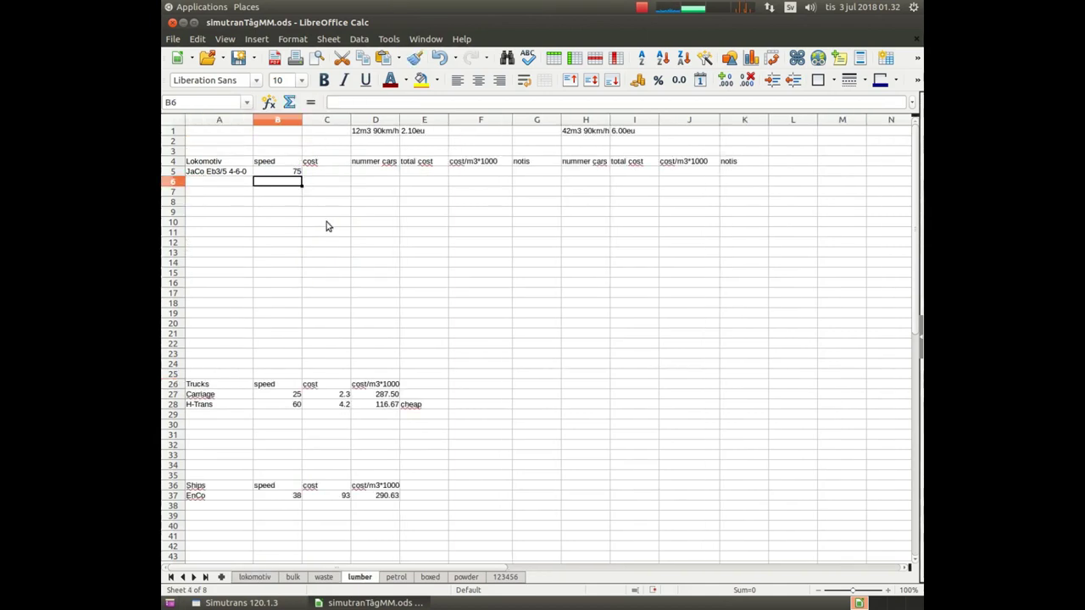
Step: Link cell C5 of the lumber sheet to the JaCo Eb3/5 4-6-0's cost on the lokomotiv sheet
{"action": "left_click", "coordinate": [323, 174]}
{"action": "type", "text": "="}
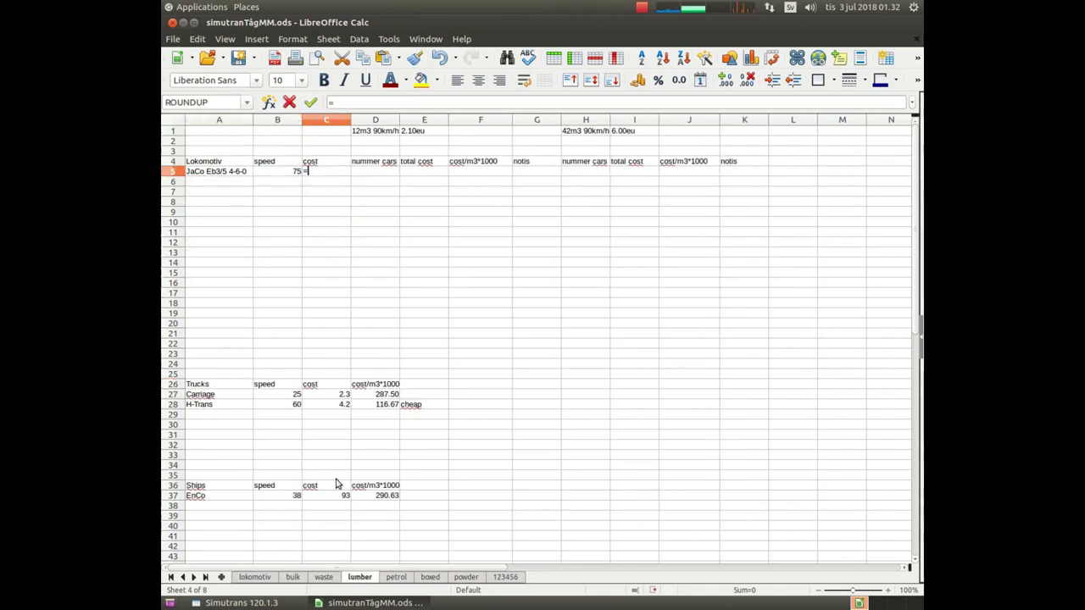
{"action": "left_click", "coordinate": [263, 577]}
{"action": "left_click", "coordinate": [330, 152]}
{"action": "key", "text": "Return"}
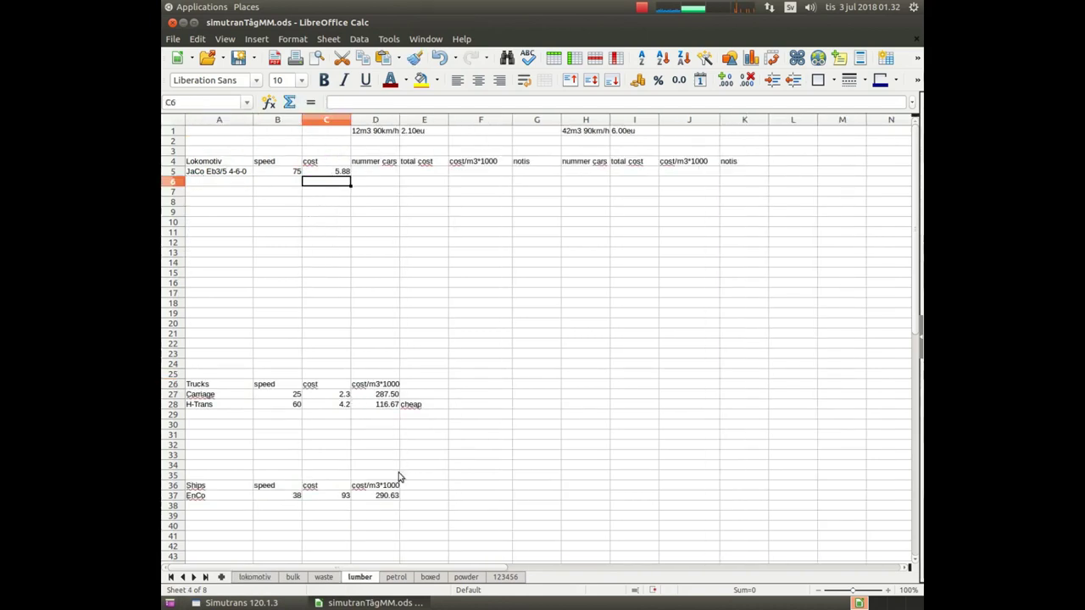
Step: On the petrol sheet, delete rows 5 to 8, from JaCo Eb3/5 4-6-0 through RvG Garratt
{"action": "left_click", "coordinate": [397, 577]}
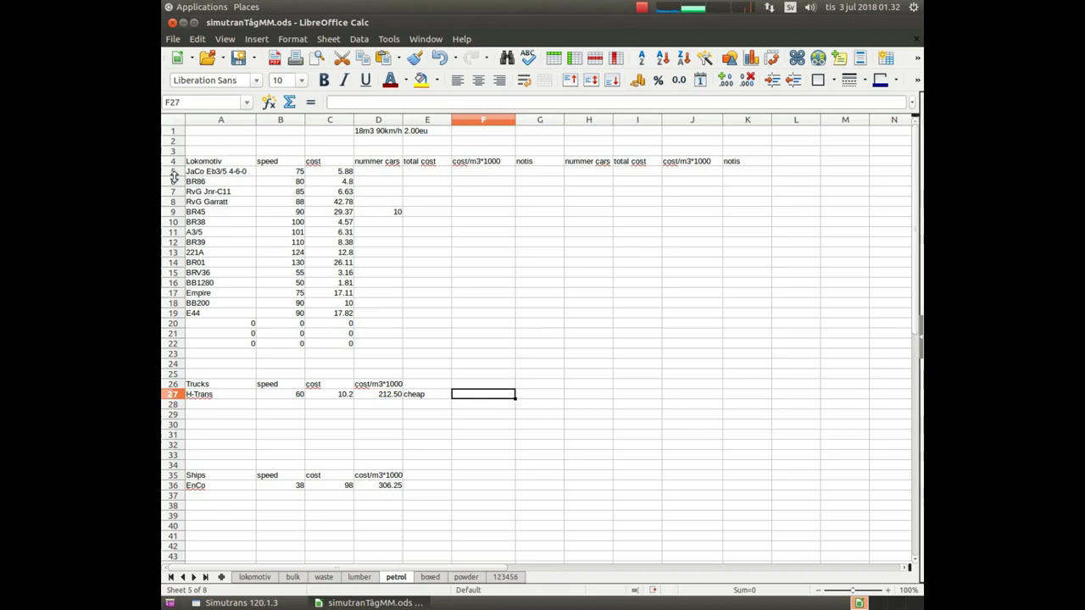
{"action": "left_click_drag", "start_coordinate": [172, 171], "coordinate": [171, 203]}
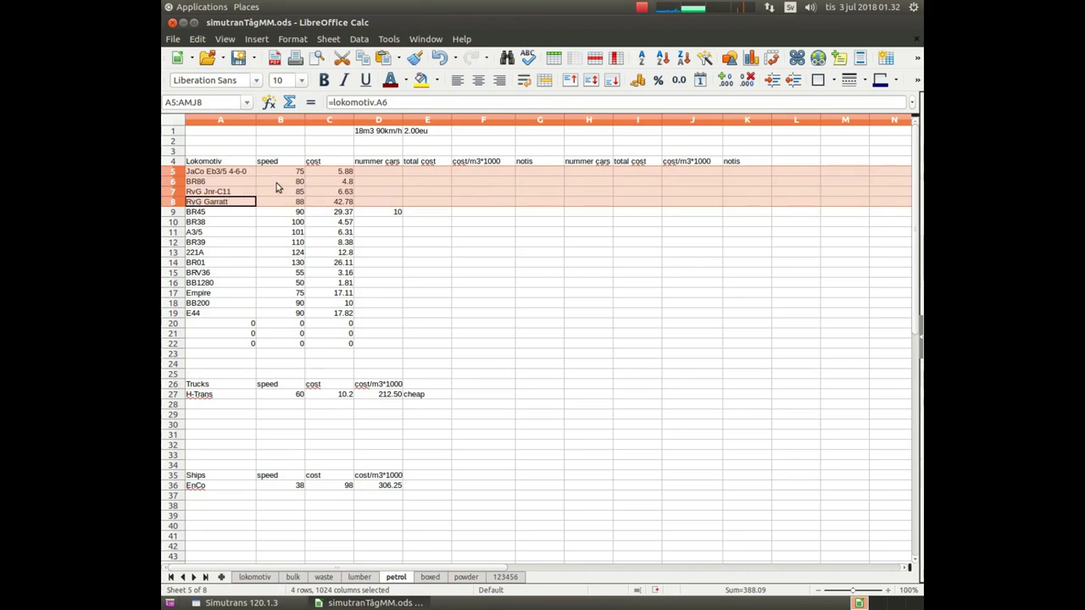
{"action": "right_click", "coordinate": [174, 185]}
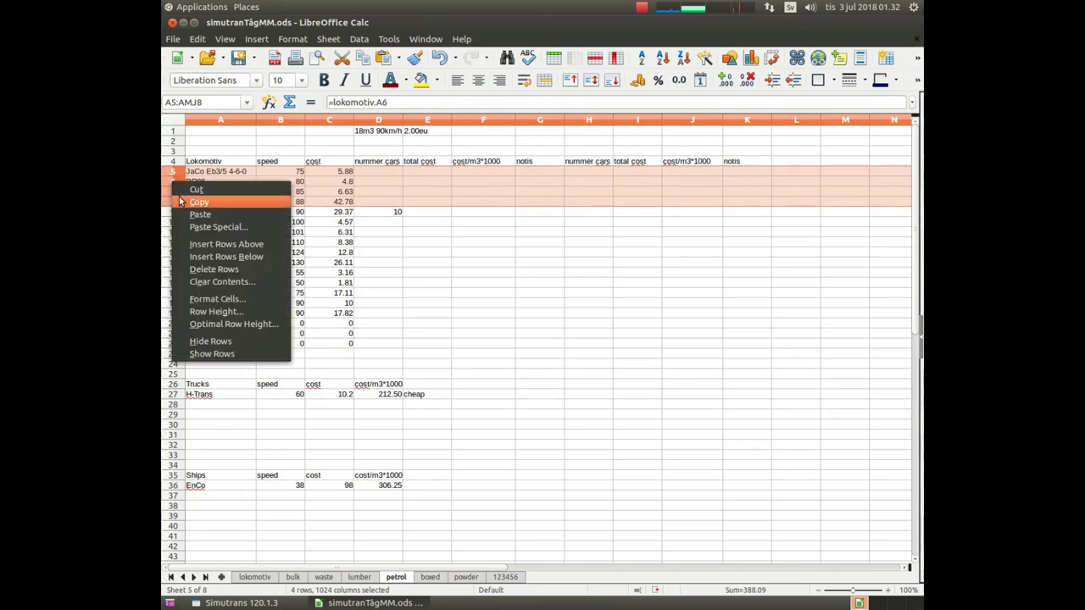
{"action": "left_click", "coordinate": [204, 270]}
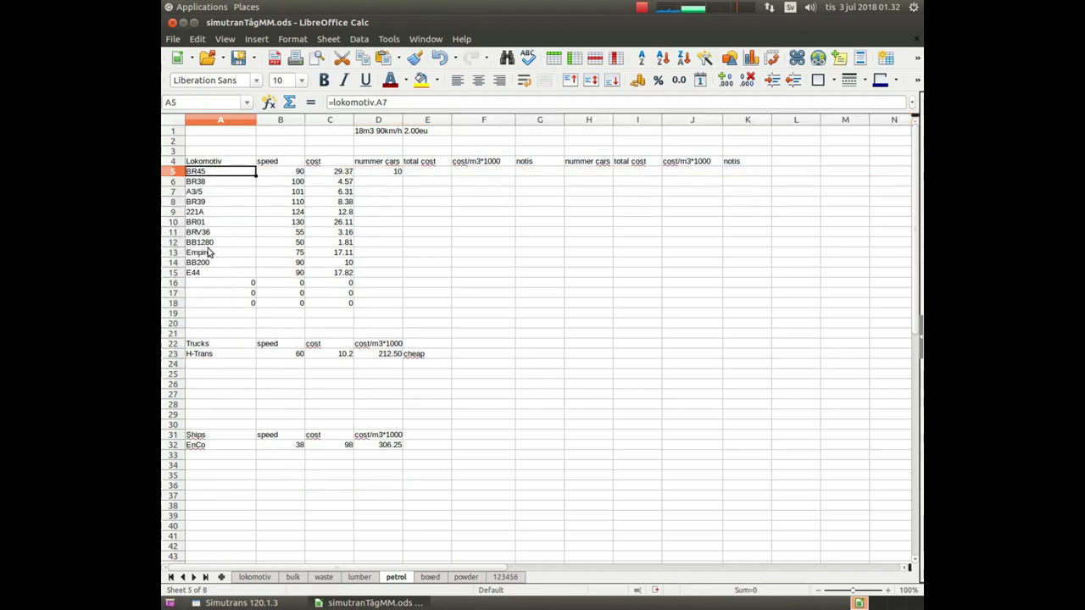
Step: Delete the petrol sheet's rows 11 to 13 for the BRV36, BB1280 and Empire locomotives
{"action": "mouse_move", "coordinate": [174, 234]}
{"action": "left_mouse_down"}
{"action": "mouse_move", "coordinate": [174, 263]}
{"action": "mouse_move", "coordinate": [174, 253]}
{"action": "left_mouse_up"}
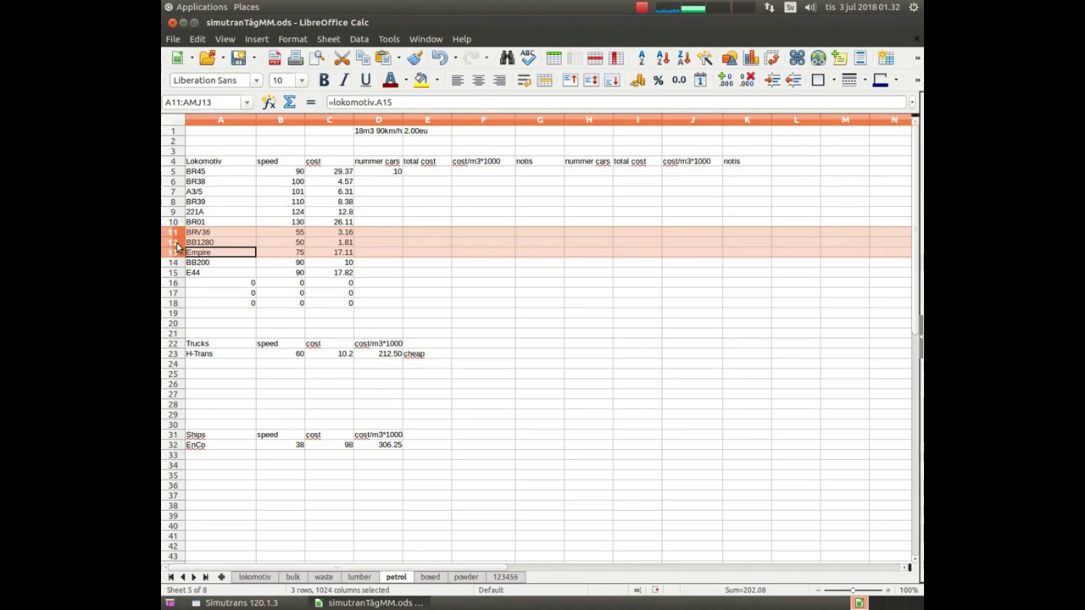
{"action": "right_click", "coordinate": [178, 247]}
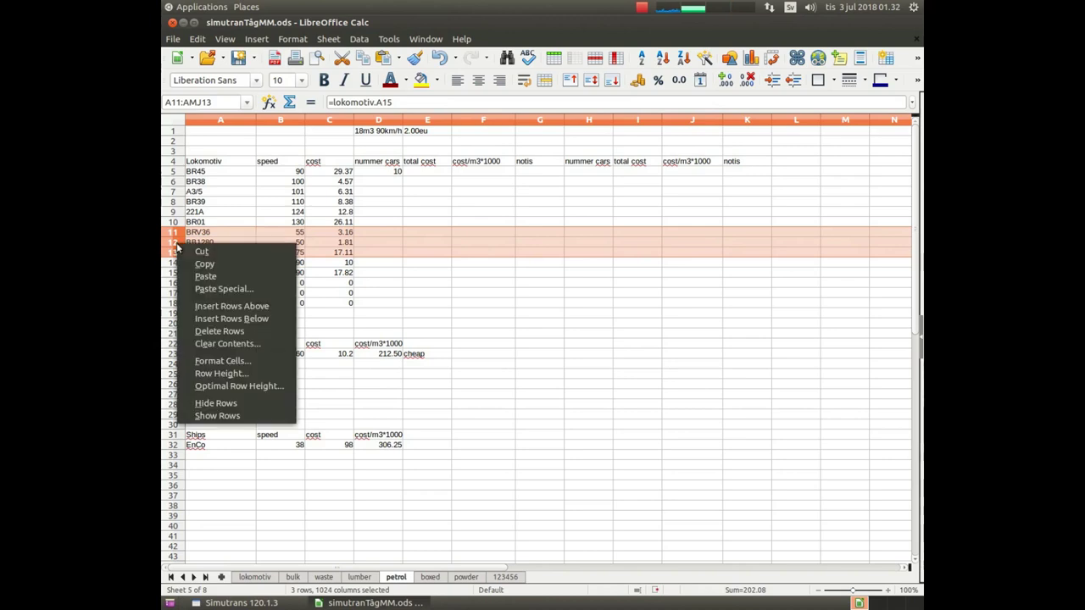
{"action": "left_click", "coordinate": [211, 332]}
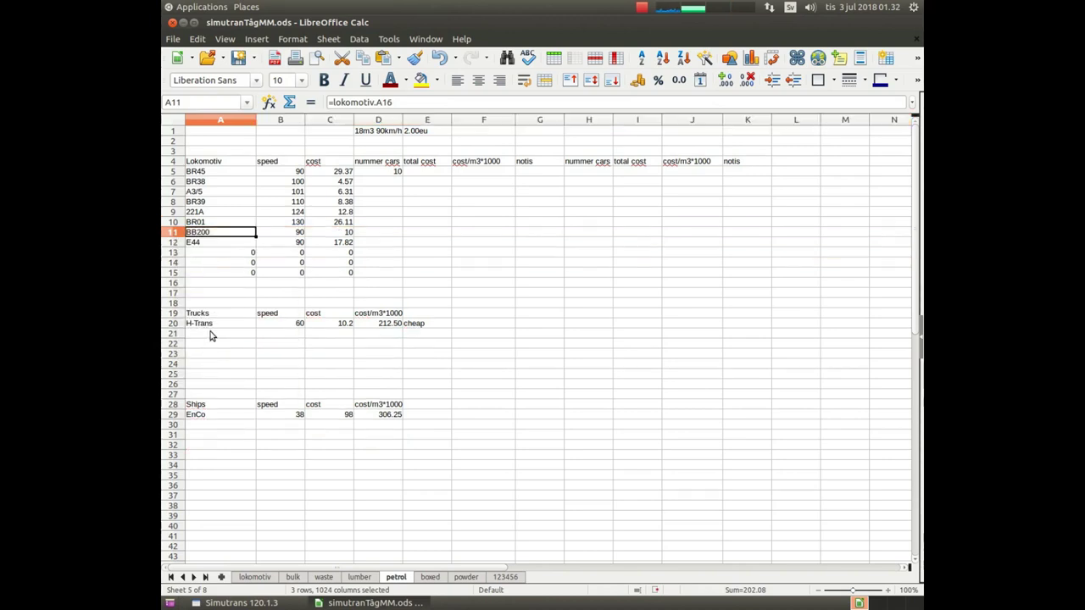
Step: Switch to Simutrans, buy a SingCo BR45 2-10-2 locomotive for a new convoy in the train depot, and return to the spreadsheet
{"action": "left_click", "coordinate": [390, 182]}
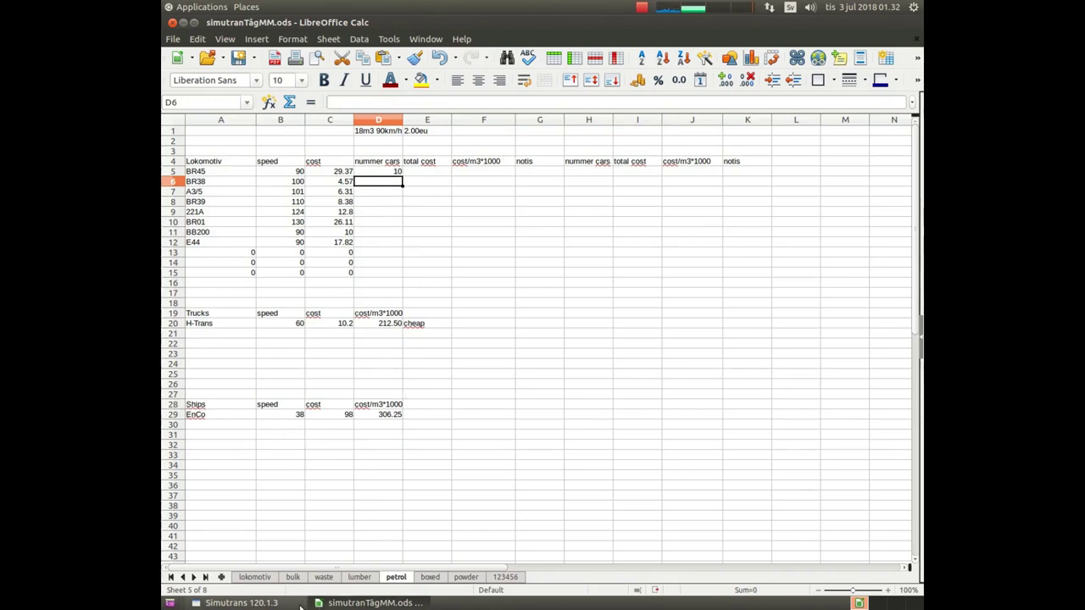
{"action": "left_click", "coordinate": [241, 603]}
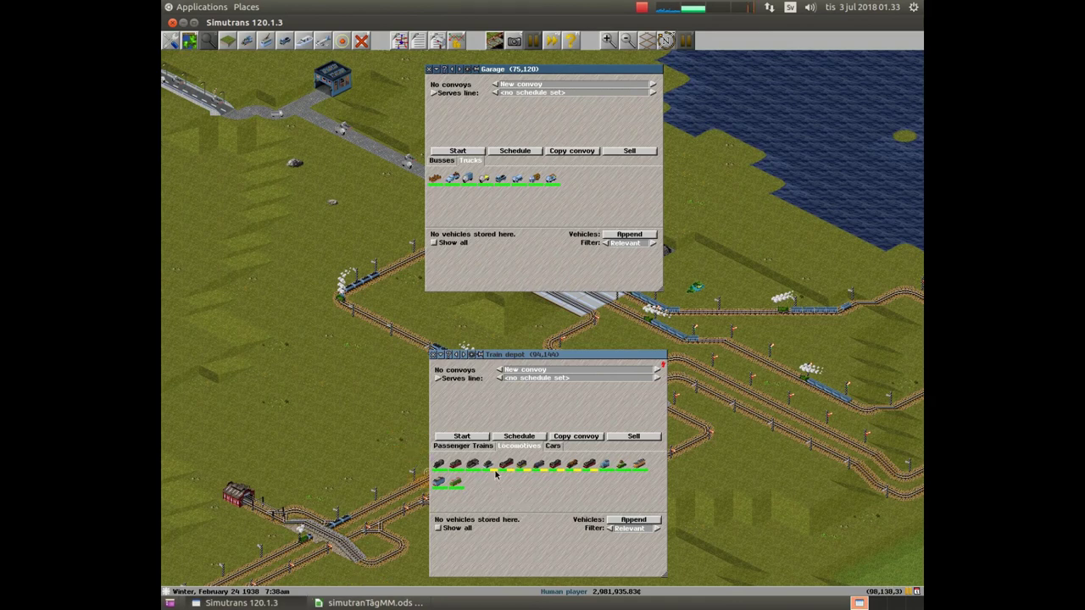
{"action": "mouse_move", "coordinate": [505, 469]}
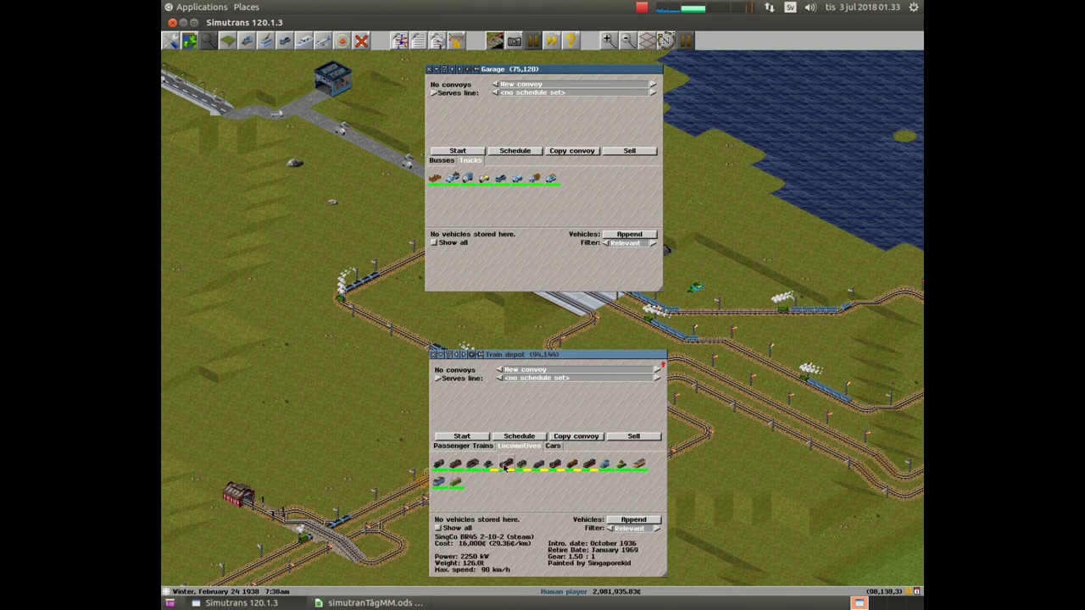
{"action": "left_click", "coordinate": [505, 469]}
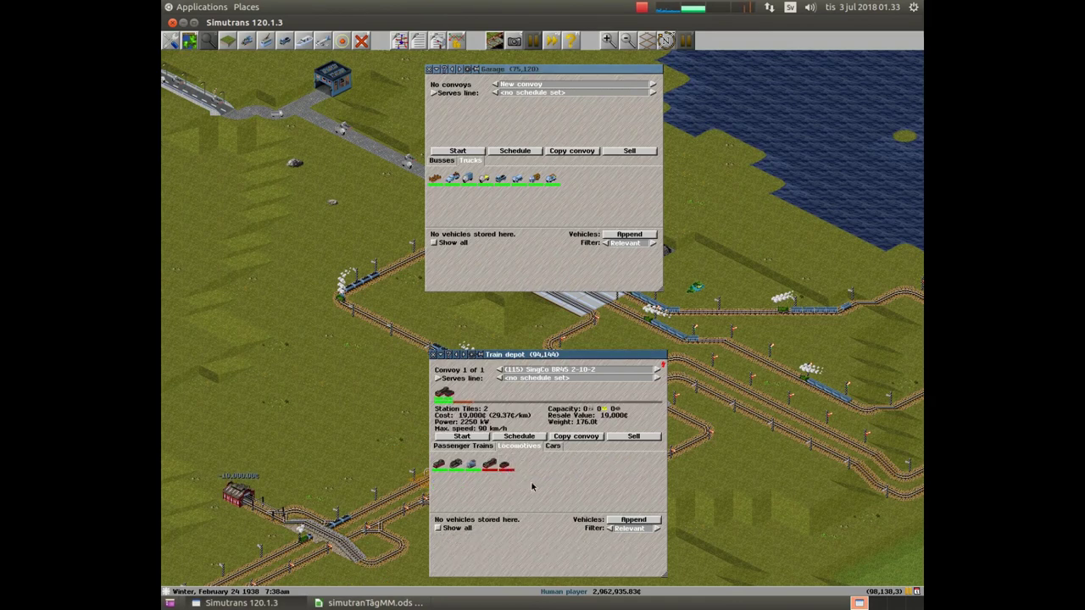
{"action": "left_click", "coordinate": [411, 603]}
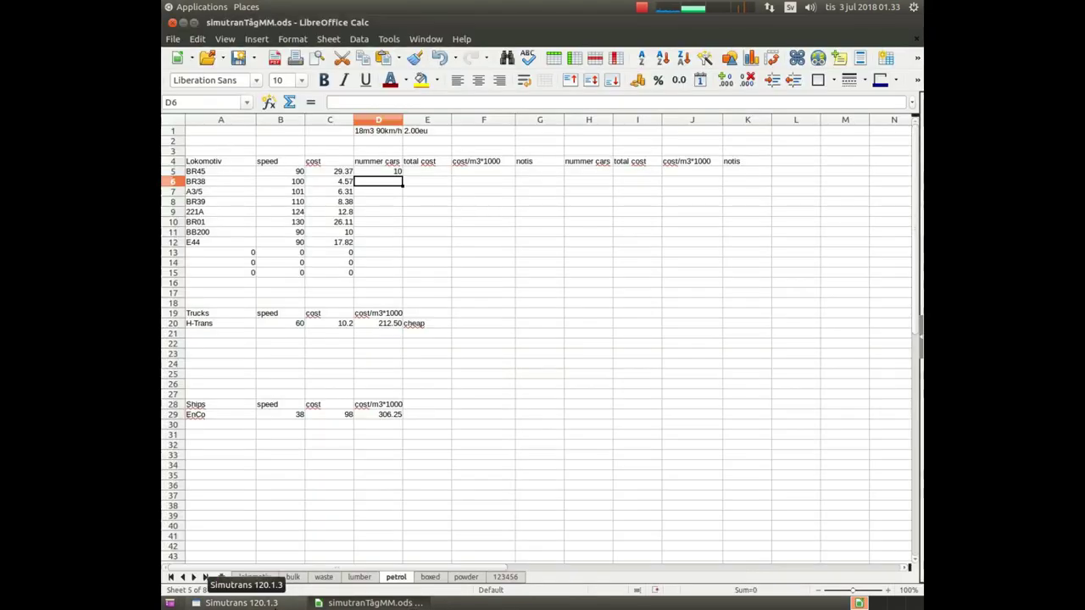
Step: Switch to Simutrans and add eleven Kahan Tanker Cars to the SingCo BR45 2-10-2 convoy in the train depot
{"action": "left_click", "coordinate": [241, 603]}
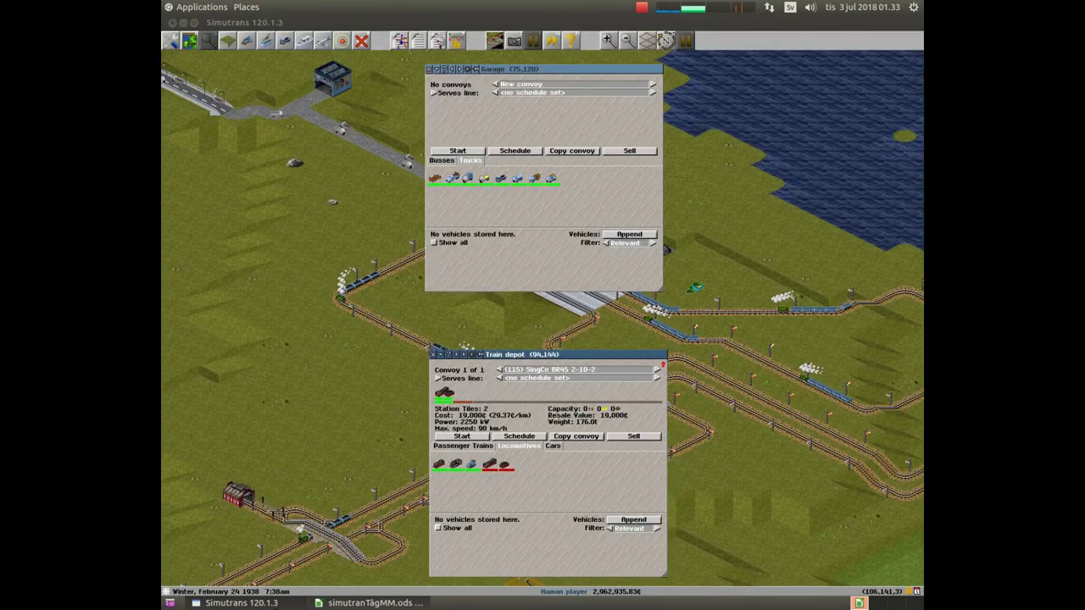
{"action": "left_click", "coordinate": [551, 447]}
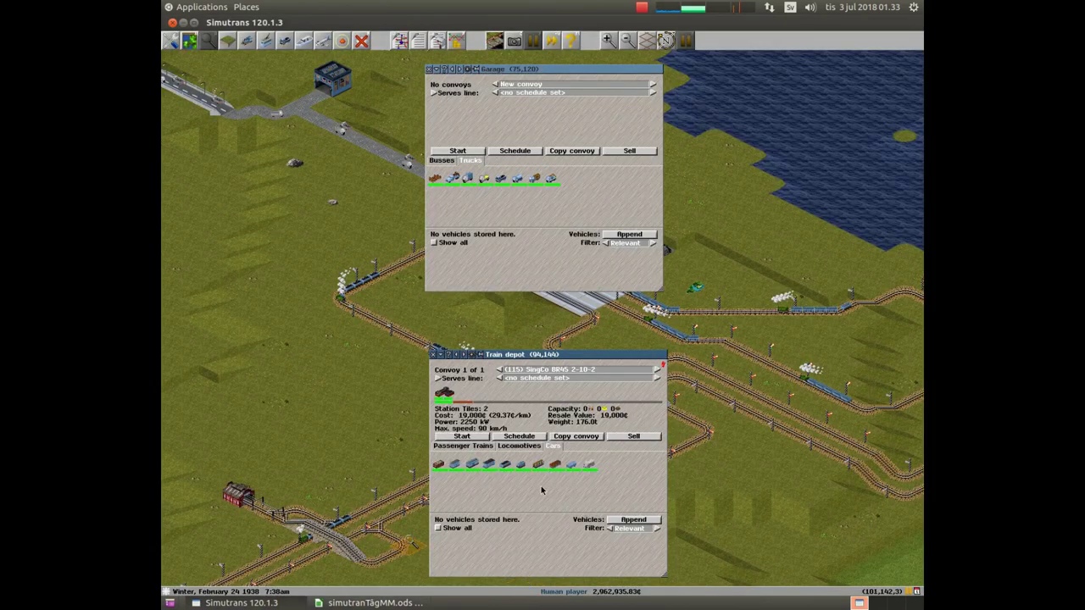
{"action": "left_click", "coordinate": [523, 465]}
{"action": "left_click", "coordinate": [522, 465]}
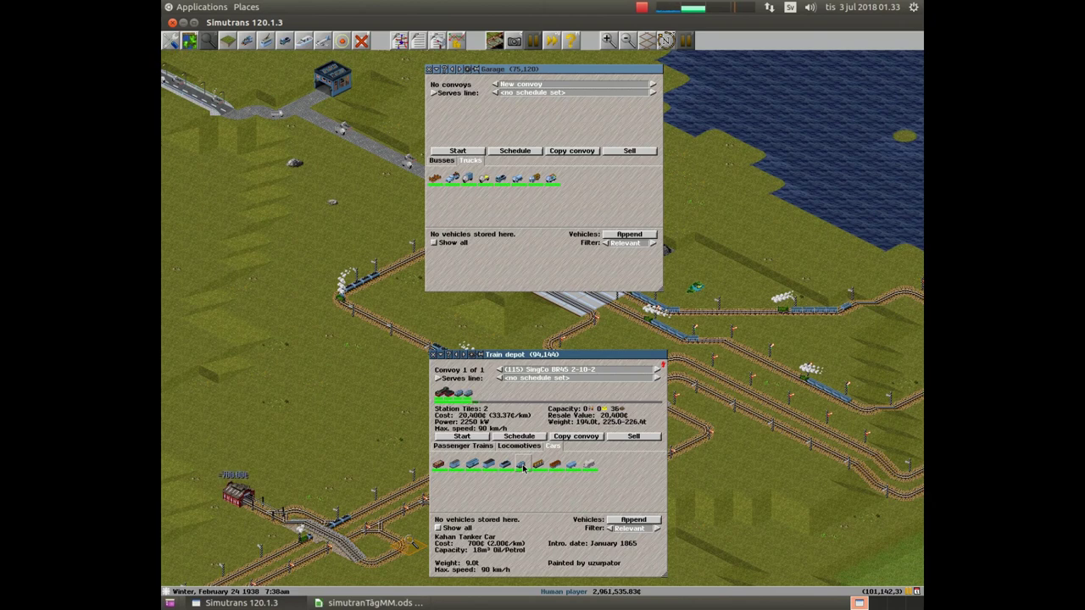
{"action": "left_click", "coordinate": [522, 465]}
{"action": "left_click", "coordinate": [523, 470]}
{"action": "left_click", "coordinate": [523, 472]}
{"action": "left_click", "coordinate": [523, 472]}
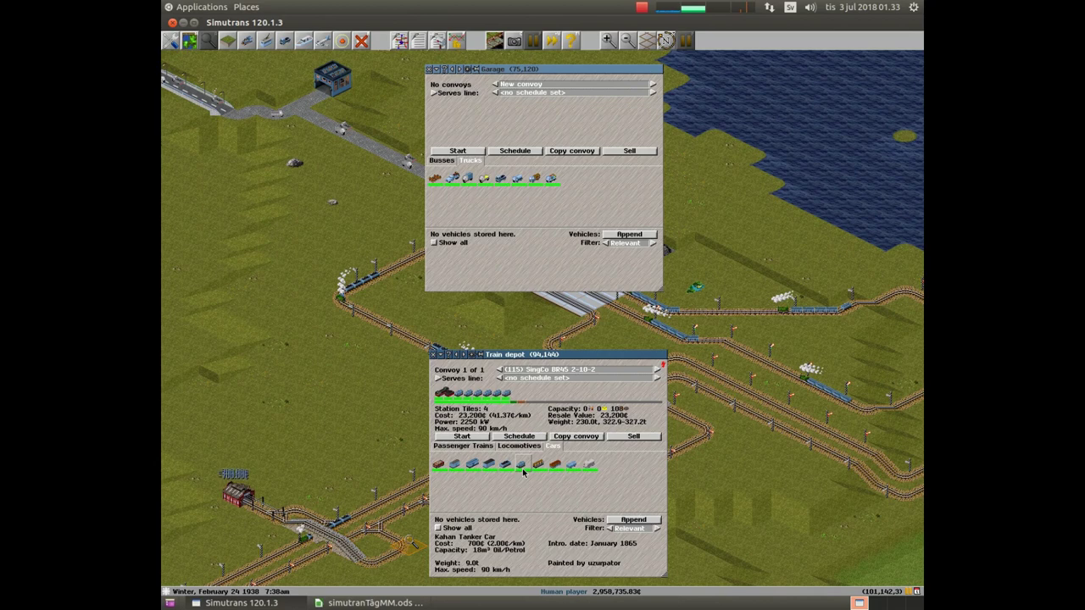
{"action": "left_click", "coordinate": [523, 473]}
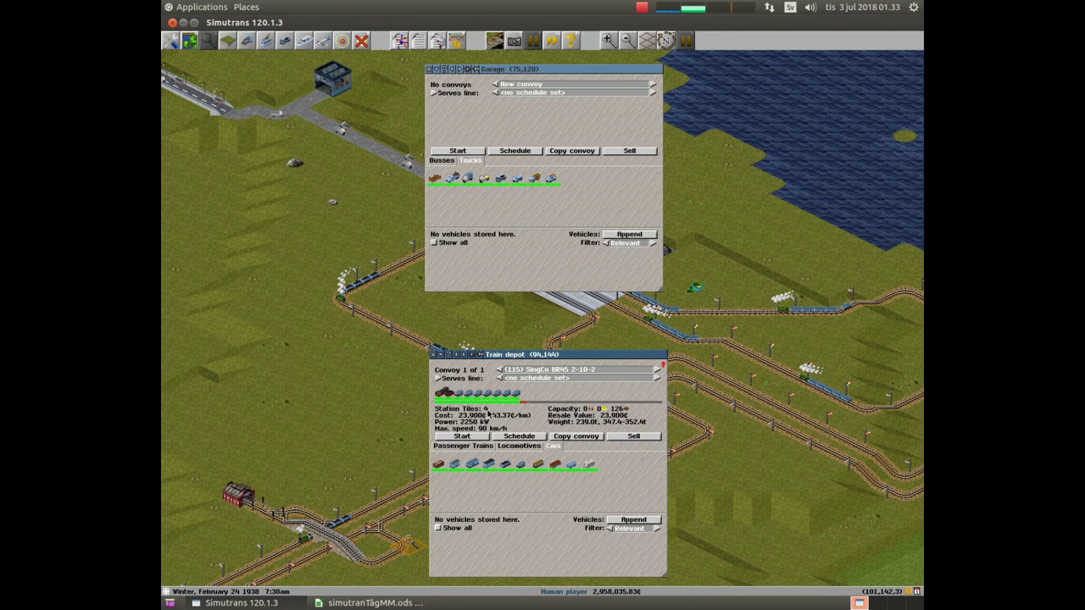
{"action": "left_click", "coordinate": [522, 471]}
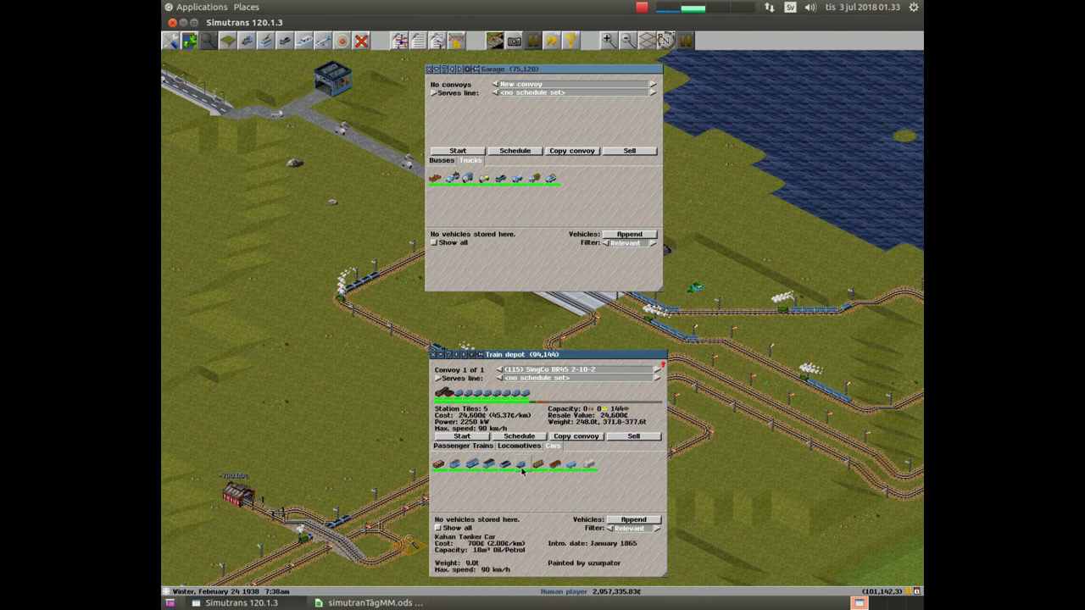
{"action": "left_click", "coordinate": [522, 472]}
{"action": "left_click", "coordinate": [522, 472]}
{"action": "left_click", "coordinate": [523, 472]}
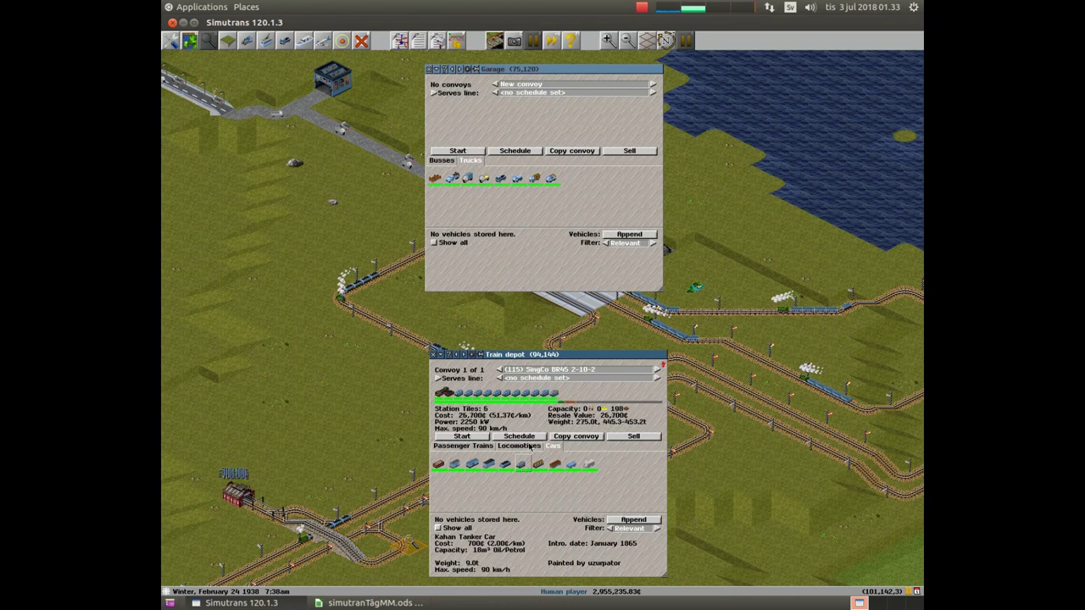
Step: Remove the last tanker car from the BR45 convoy to compare its station length, and append it again
{"action": "left_click", "coordinate": [557, 396]}
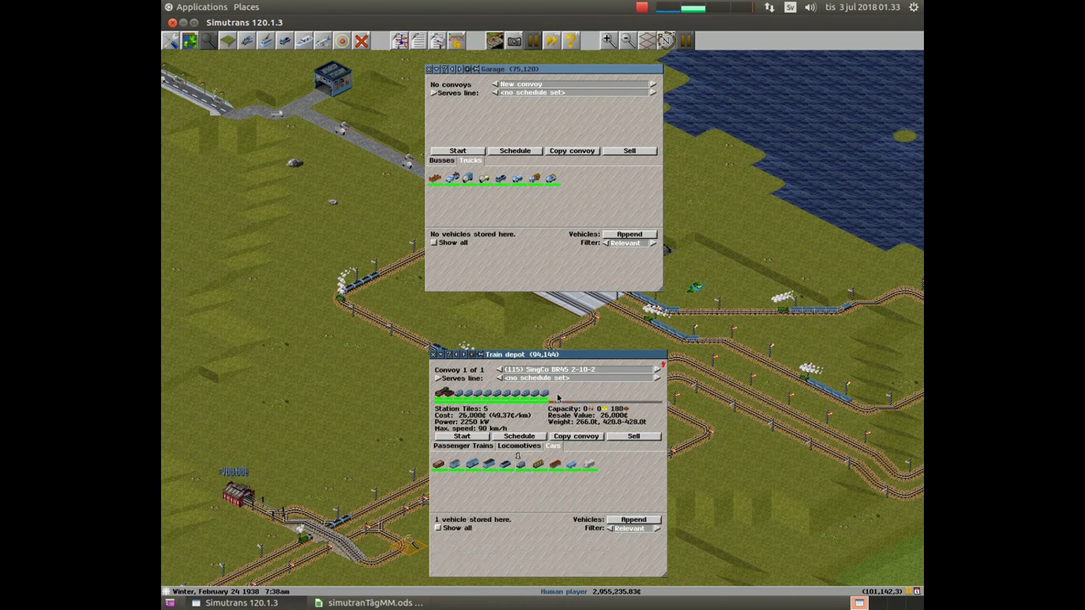
{"action": "mouse_move", "coordinate": [459, 403]}
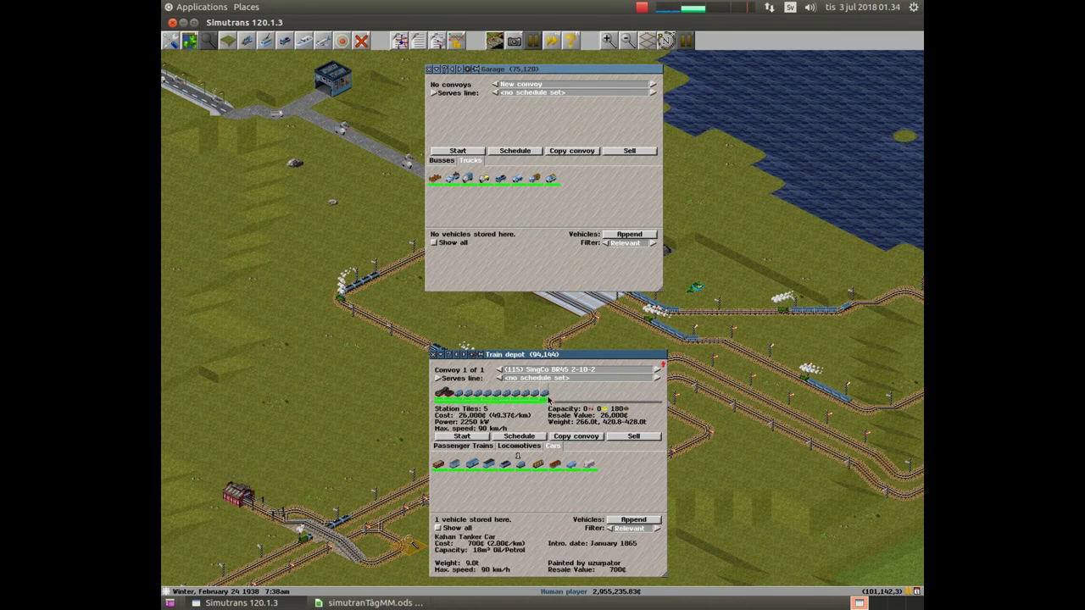
{"action": "left_click", "coordinate": [521, 464]}
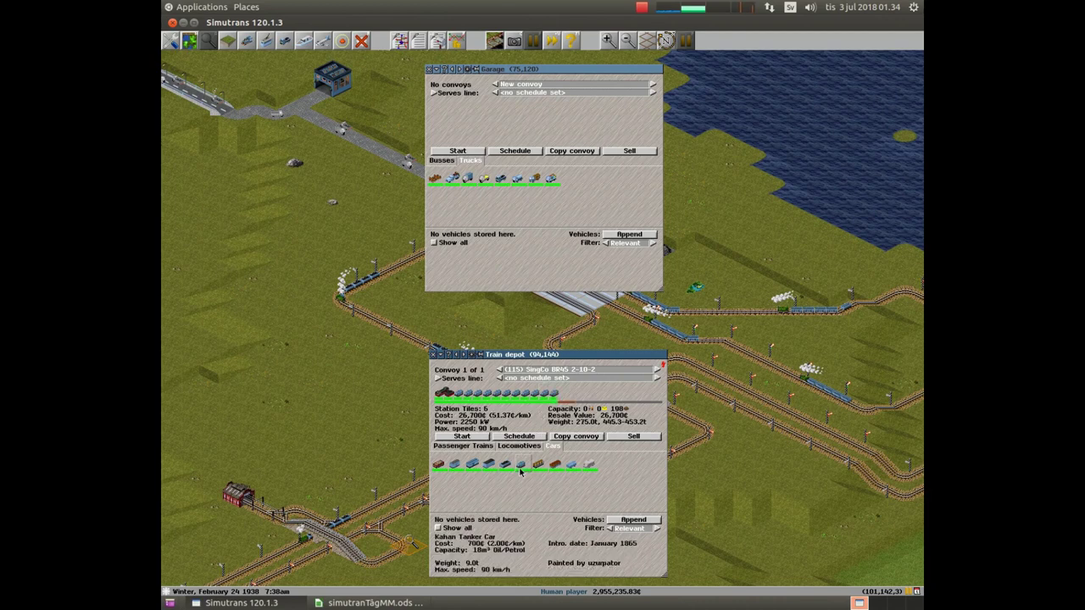
Step: Sell the BR45 convoy, and return to the spreadsheet after closing the train depot and garage windows
{"action": "left_click", "coordinate": [632, 437]}
{"action": "left_click", "coordinate": [434, 354]}
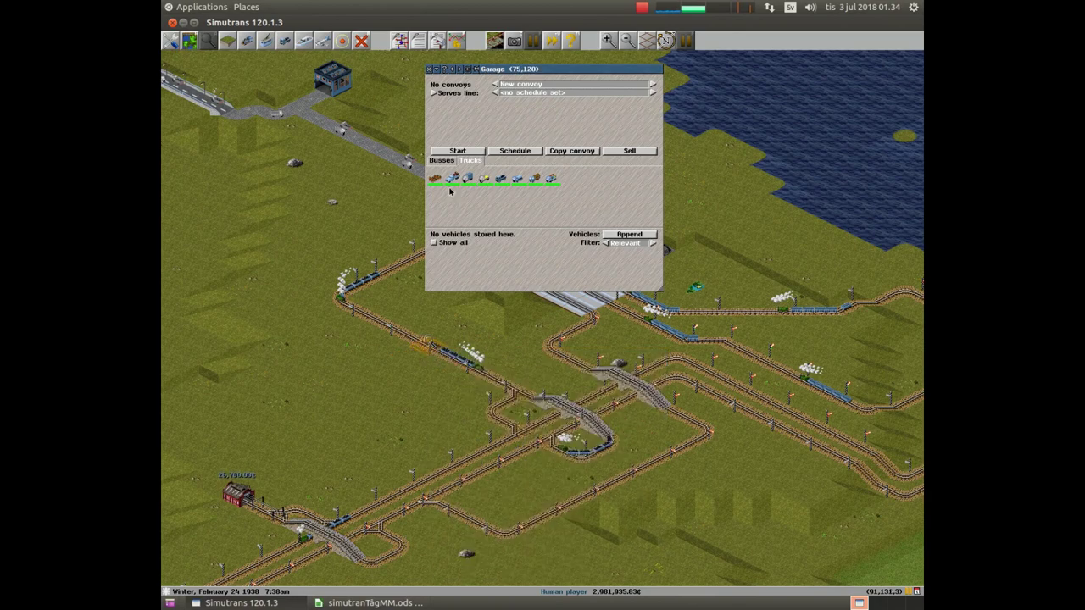
{"action": "left_click", "coordinate": [430, 69]}
{"action": "left_click", "coordinate": [368, 603]}
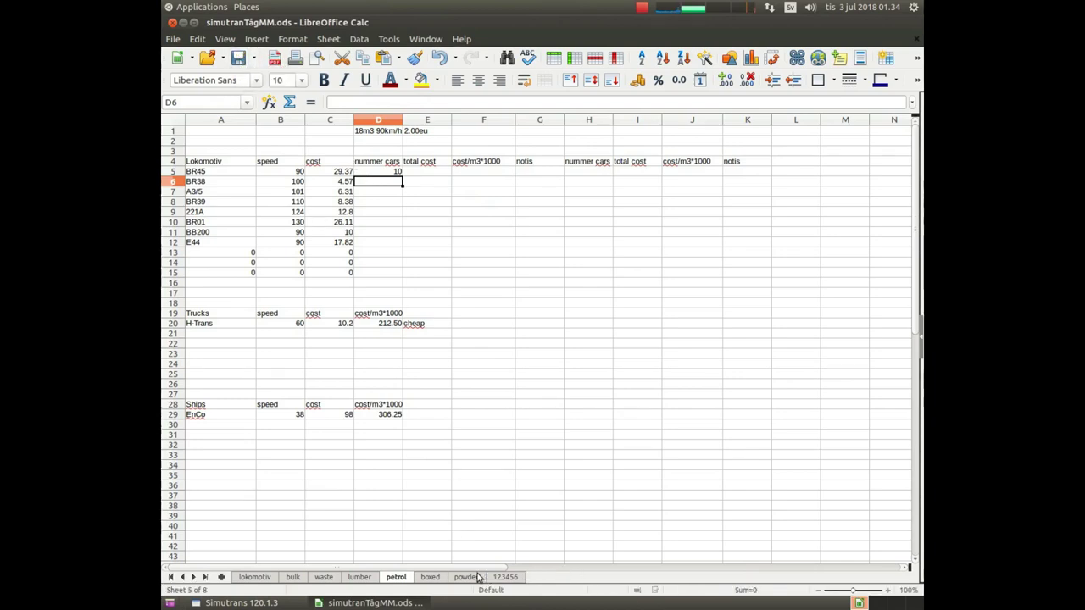
Step: On the boxed sheet, enter the BR45's total cost in E5 as =D5*5.55+C5
{"action": "left_click", "coordinate": [430, 579]}
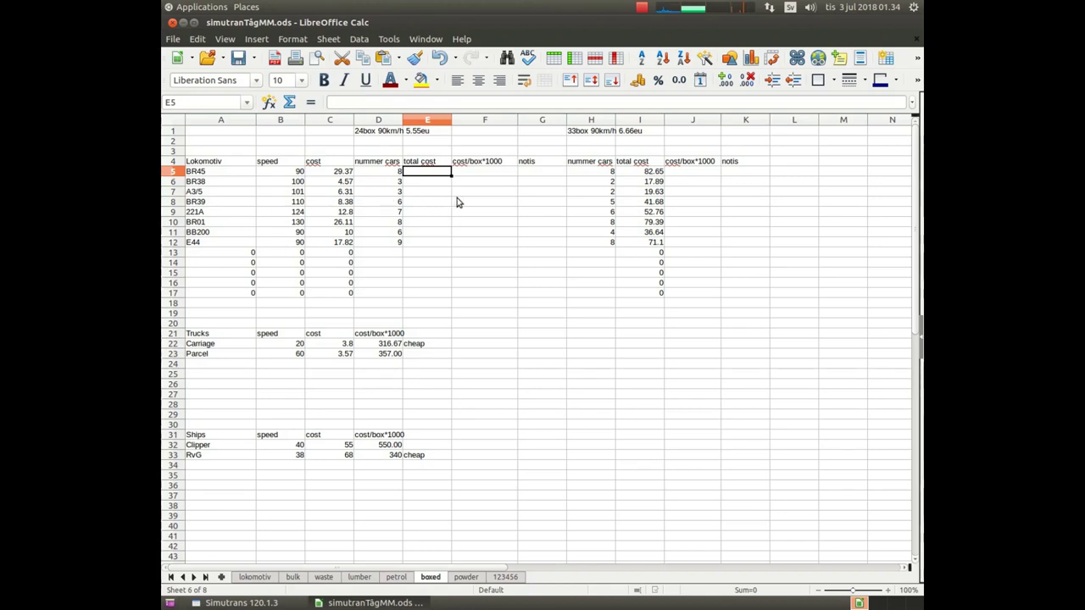
{"action": "type", "text": "="}
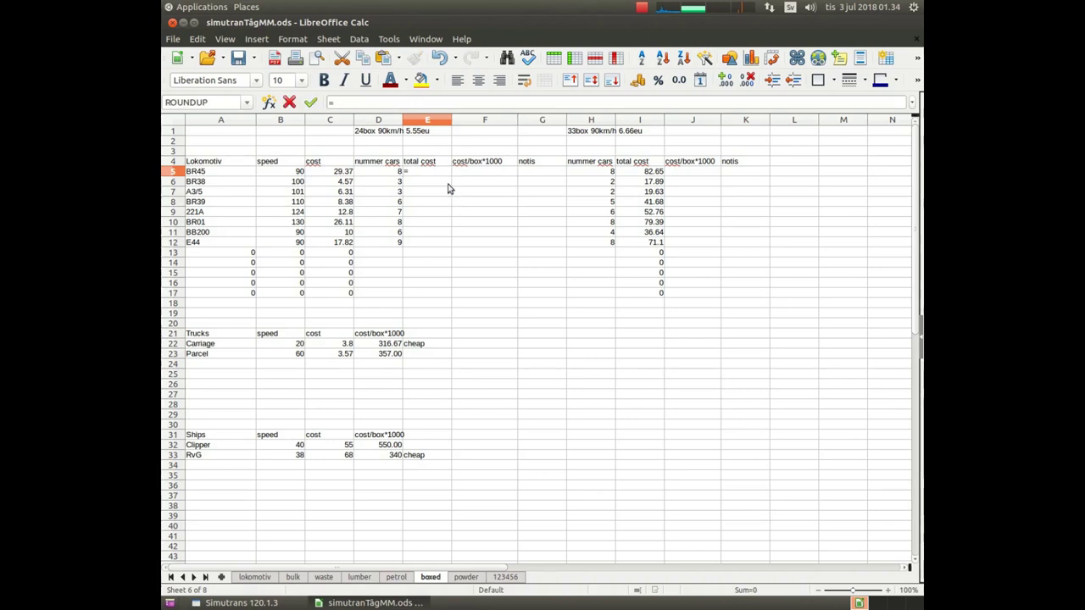
{"action": "left_click", "coordinate": [389, 175]}
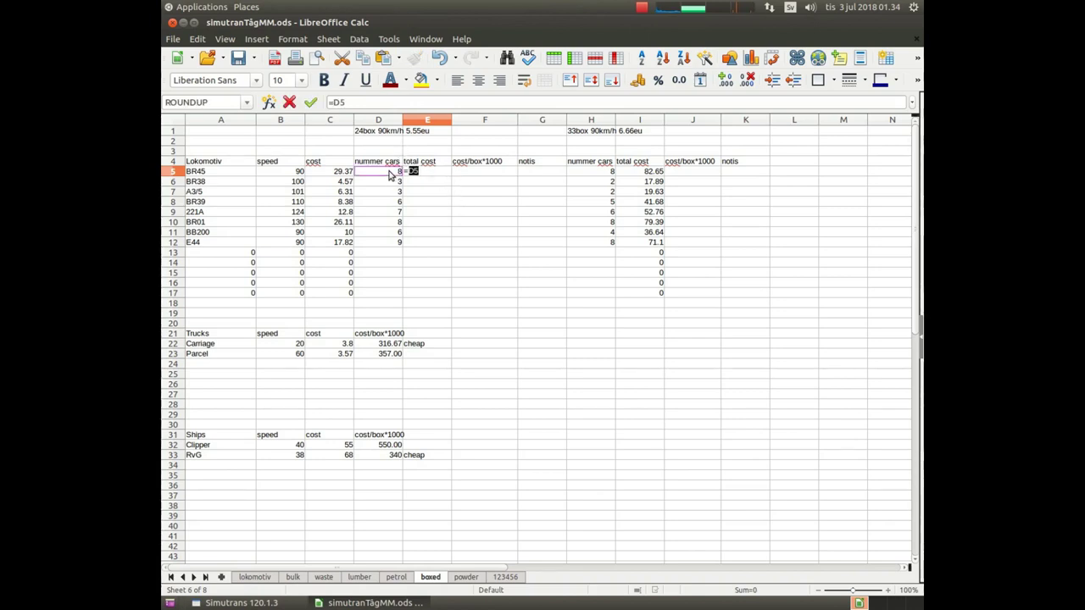
{"action": "type", "text": "*"}
{"action": "type", "text": "5.55"}
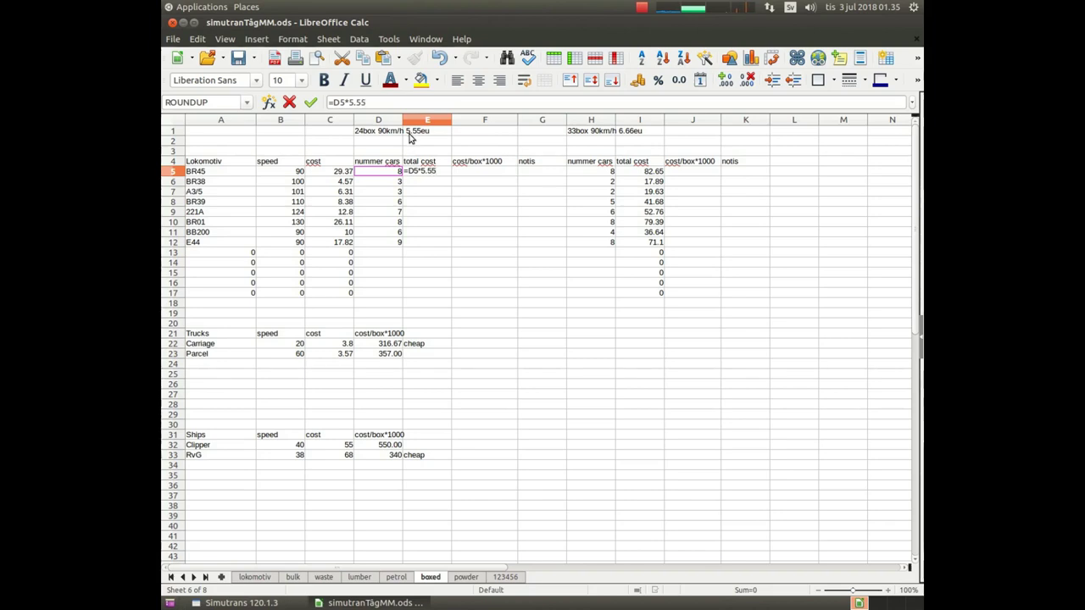
{"action": "type", "text": "+"}
{"action": "left_click", "coordinate": [341, 175]}
{"action": "key", "text": "Return"}
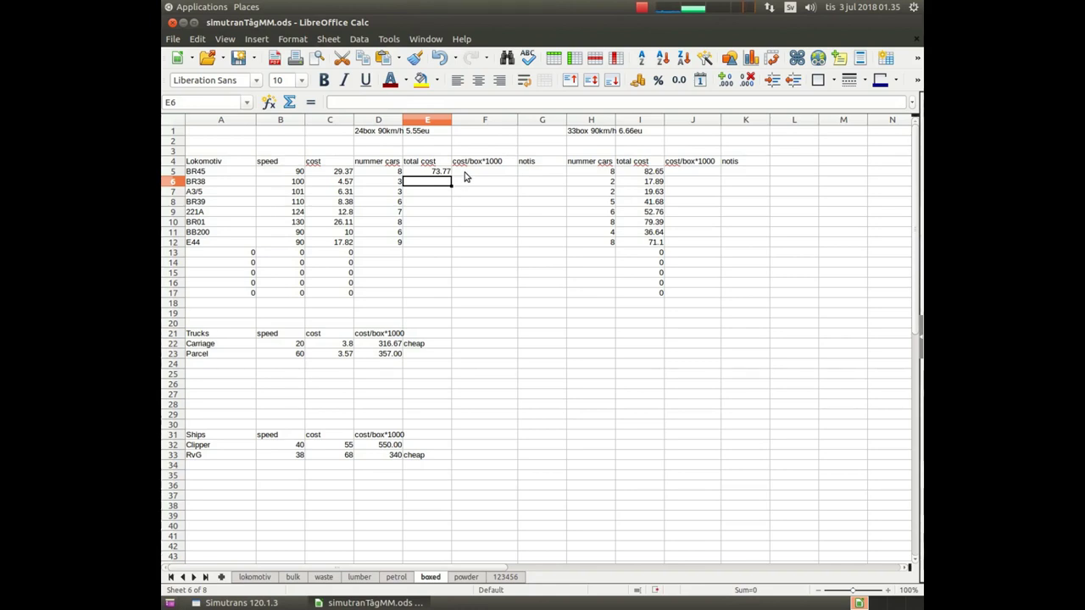
Step: Enter the BR45's cost per box in F5 of the boxed sheet as =E5/(D5*24)
{"action": "left_click", "coordinate": [465, 176]}
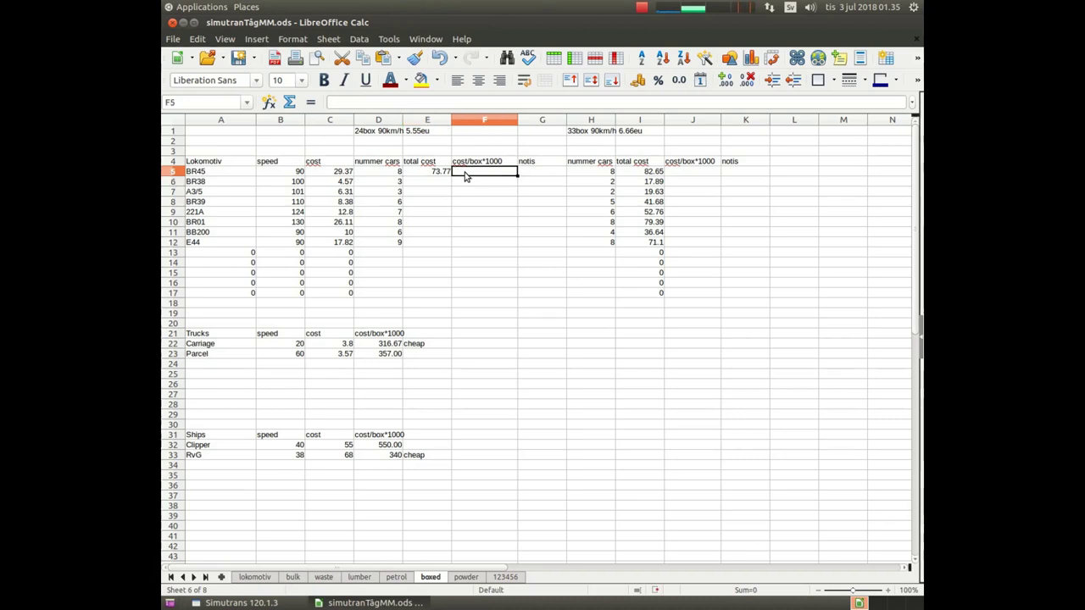
{"action": "double_click", "coordinate": [465, 172]}
{"action": "type", "text": "="}
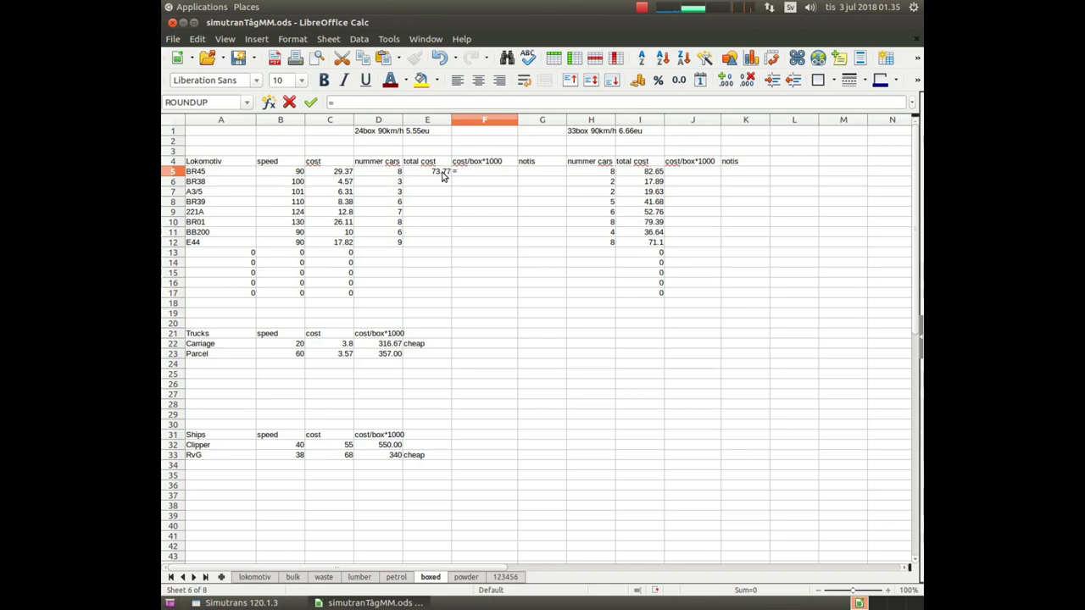
{"action": "left_click", "coordinate": [442, 176]}
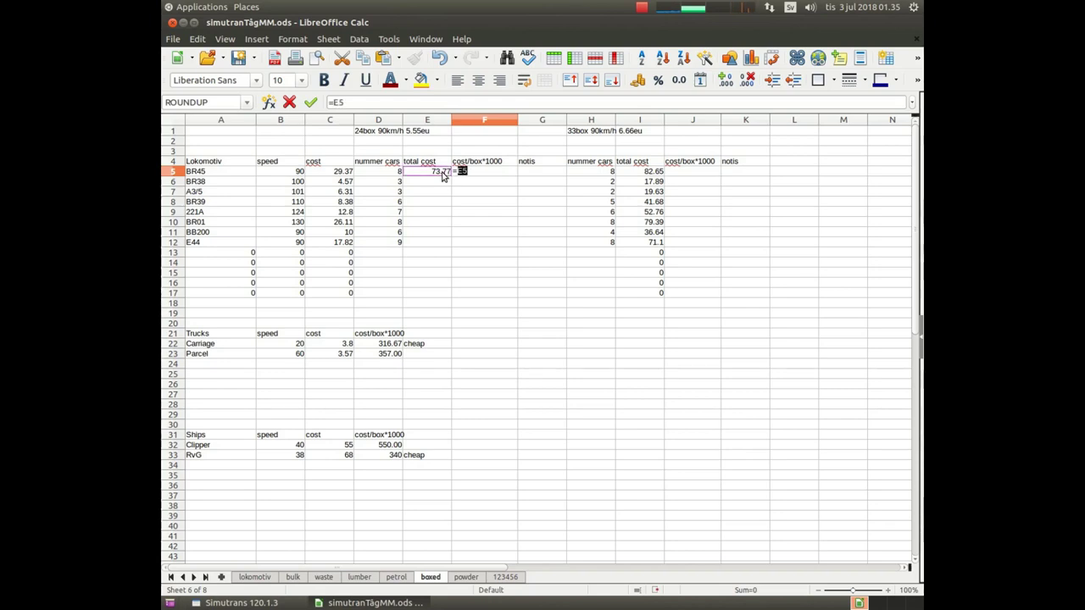
{"action": "type", "text": "/("}
{"action": "left_click", "coordinate": [393, 175]}
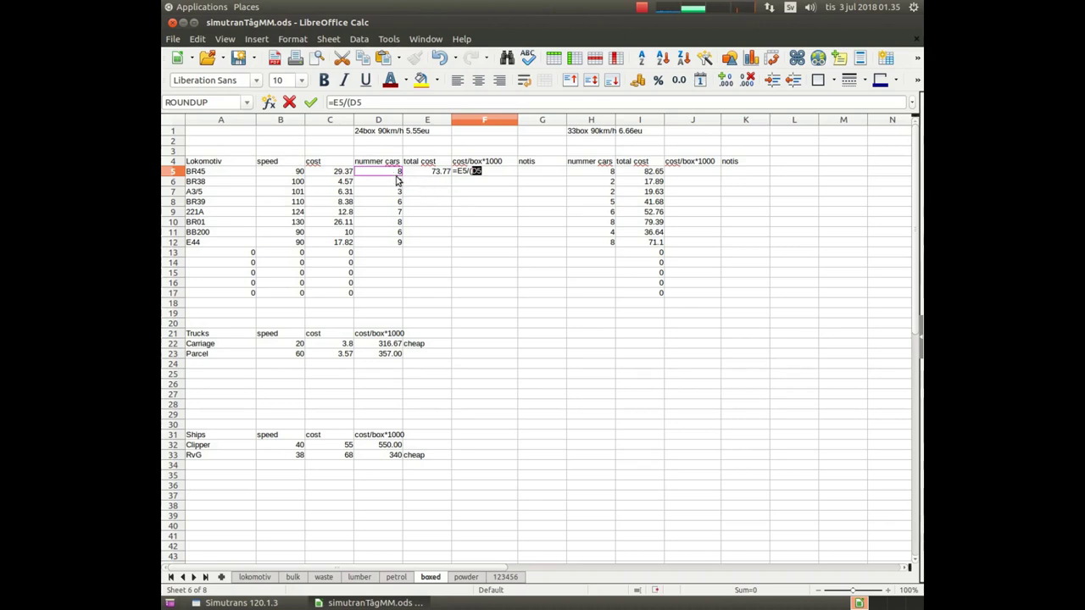
{"action": "type", "text": "*24)"}
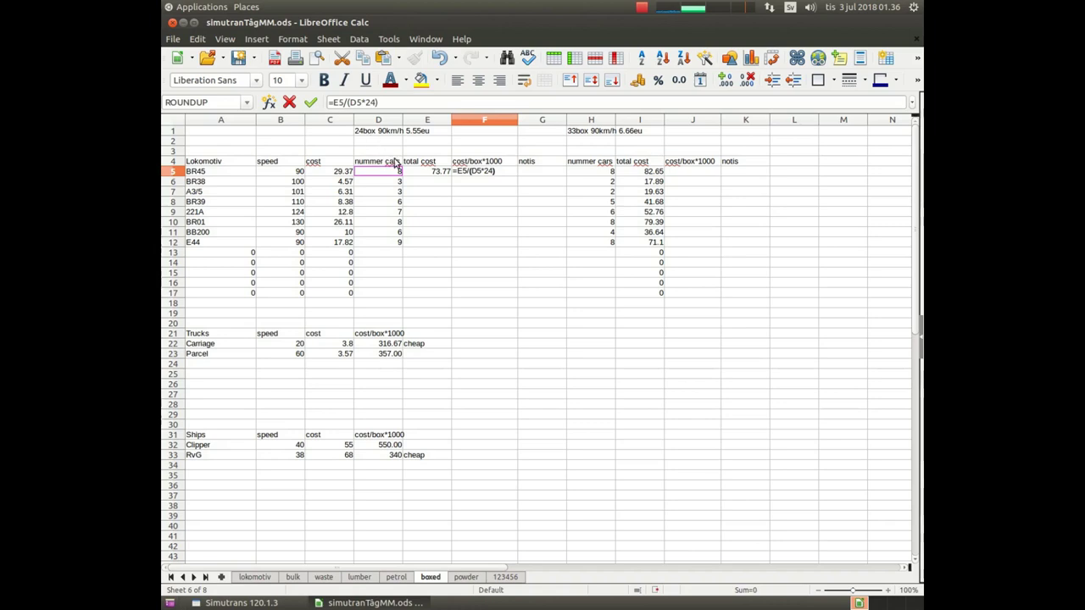
{"action": "key", "text": "Return"}
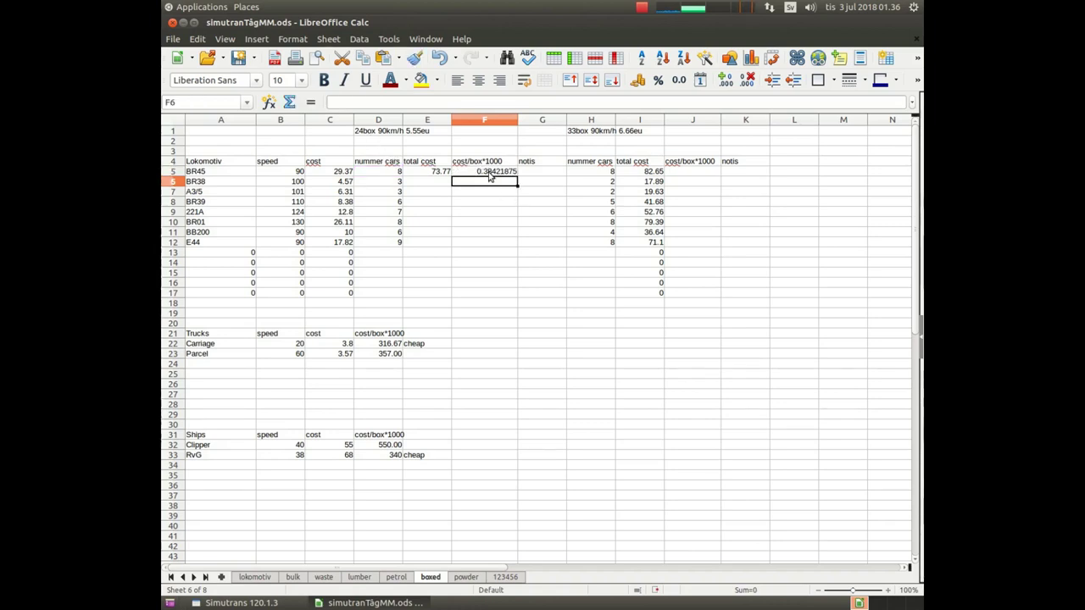
Step: Extend the F5 formula to =E5/(D5*24)*1000
{"action": "left_click", "coordinate": [489, 173]}
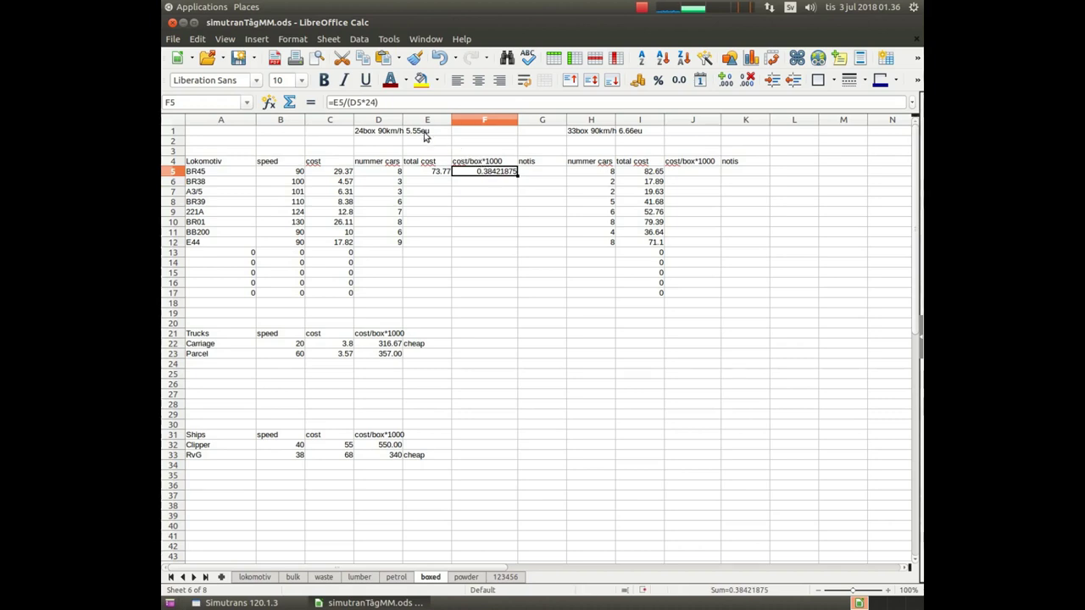
{"action": "left_click", "coordinate": [419, 101]}
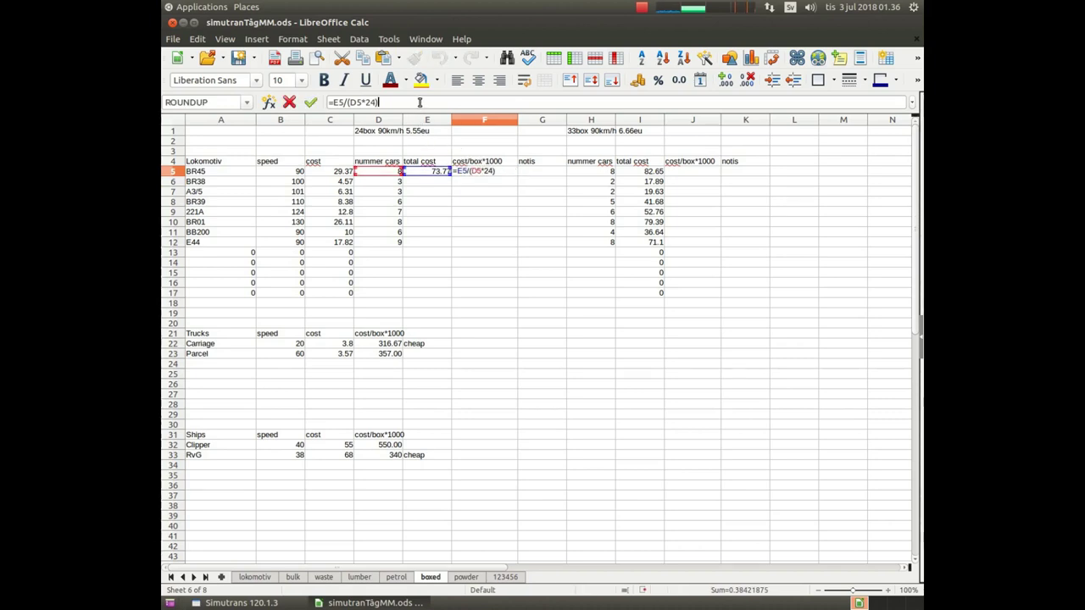
{"action": "type", "text": "*1000"}
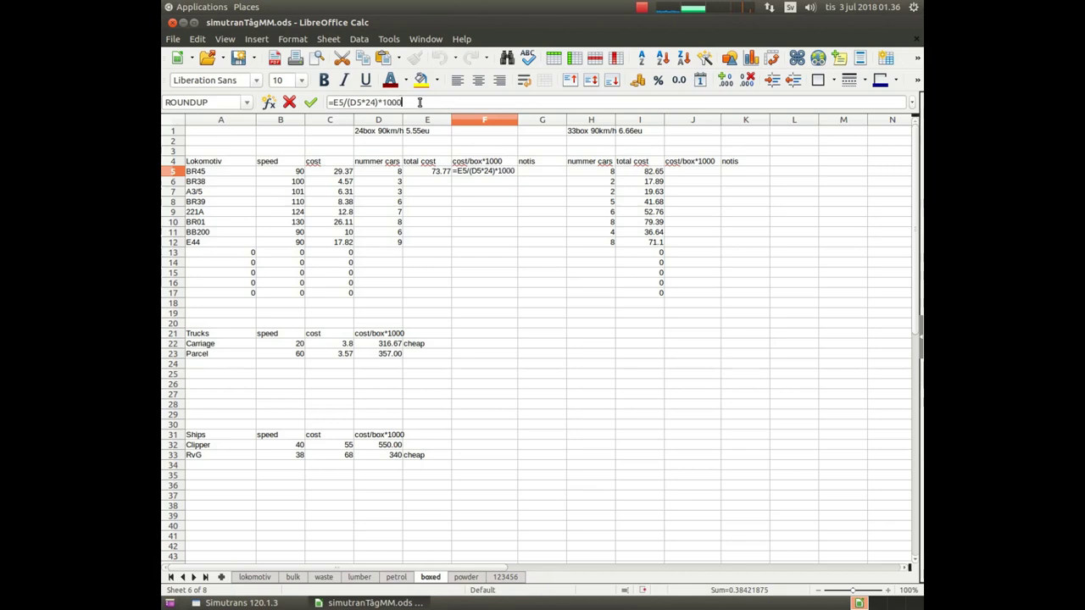
{"action": "key", "text": "Return"}
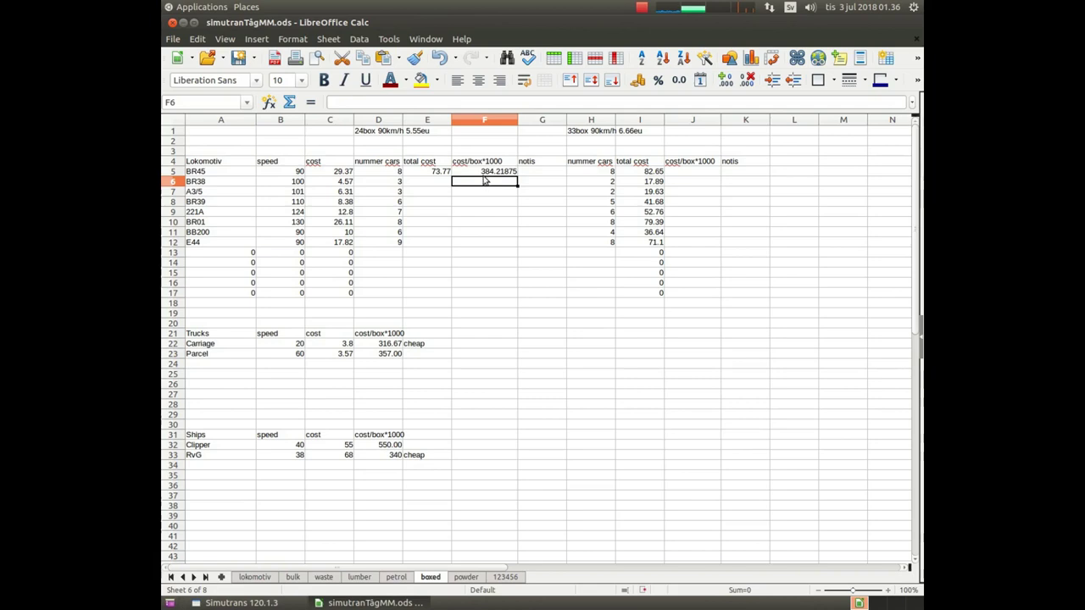
Step: Reduce the BR45's cost/box*1000 value in F5 to two decimal places
{"action": "left_click", "coordinate": [485, 174]}
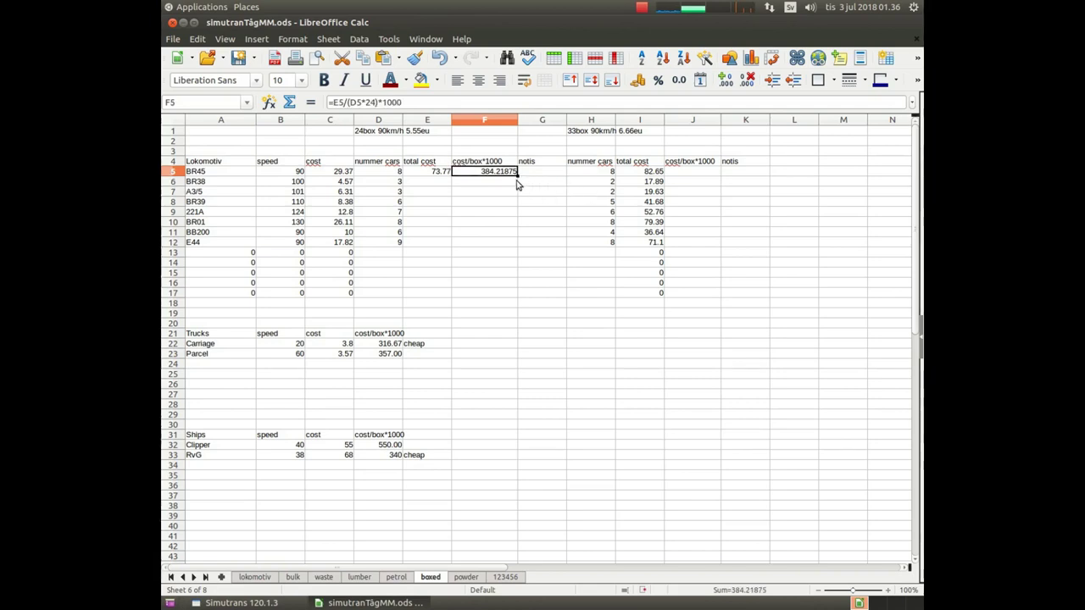
{"action": "left_click", "coordinate": [747, 88]}
{"action": "left_click", "coordinate": [747, 88]}
{"action": "left_click", "coordinate": [747, 88]}
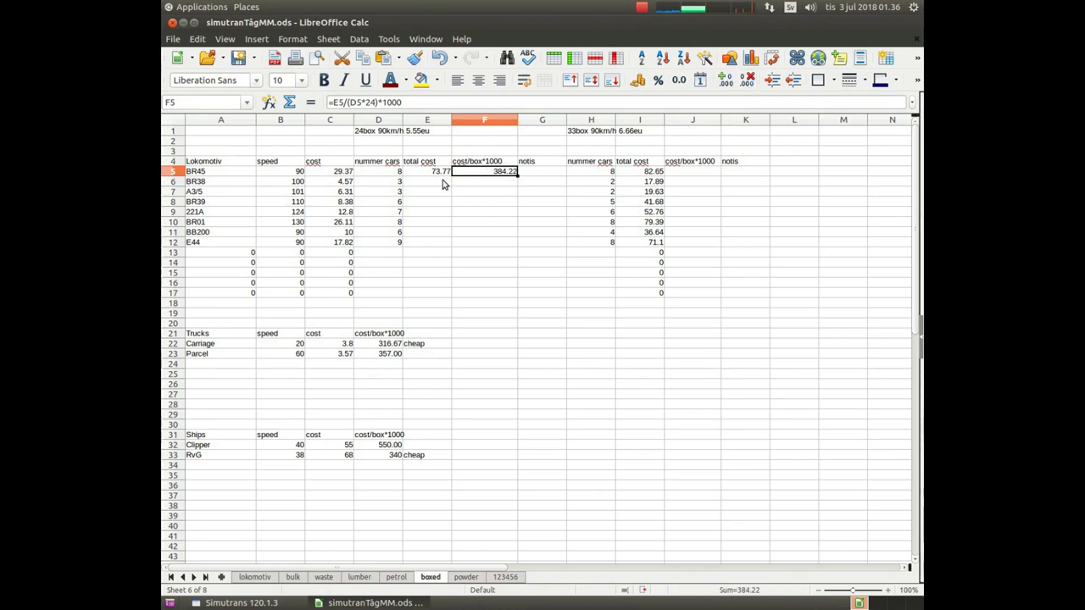
{"action": "left_click", "coordinate": [442, 184]}
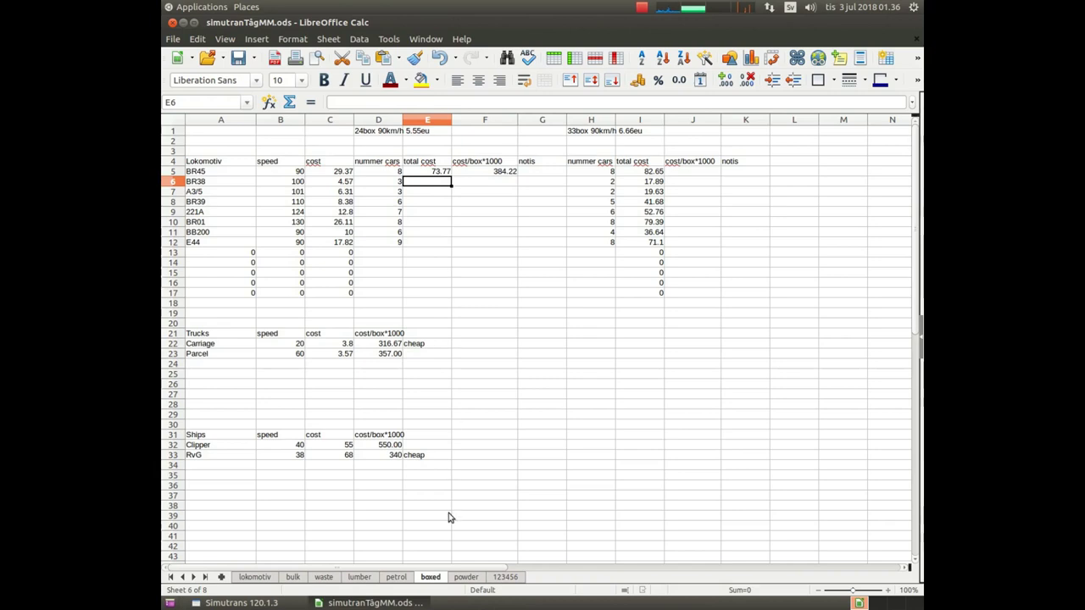
Step: On the lokomotiv sheet, add a locomotive named test in row 19 with speed 120 and cost 20.56
{"action": "left_click", "coordinate": [464, 580]}
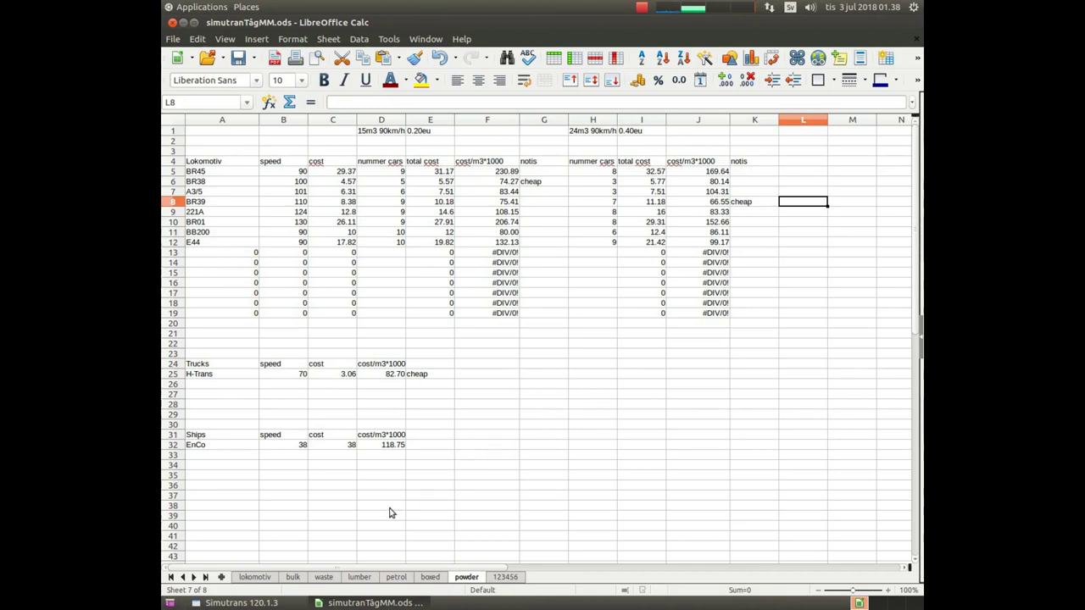
{"action": "left_click", "coordinate": [256, 578]}
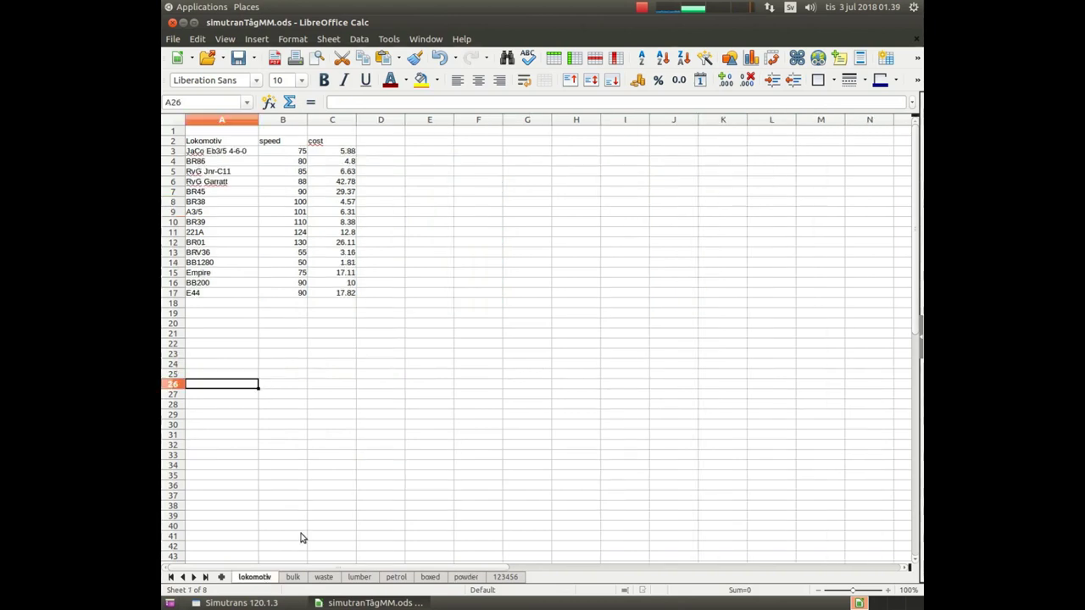
{"action": "left_click", "coordinate": [238, 317]}
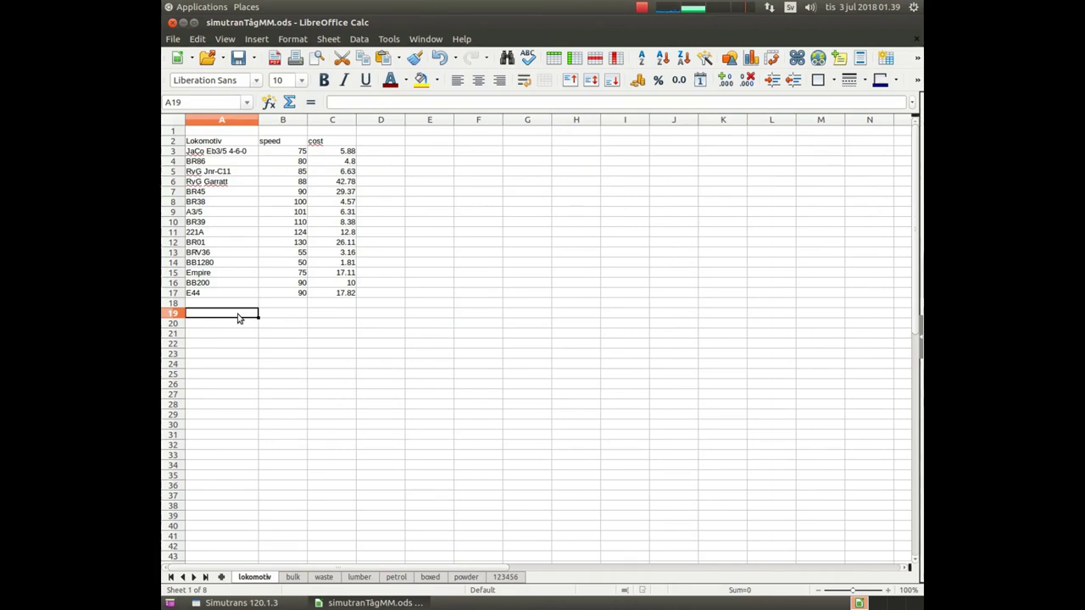
{"action": "type", "text": "tes"}
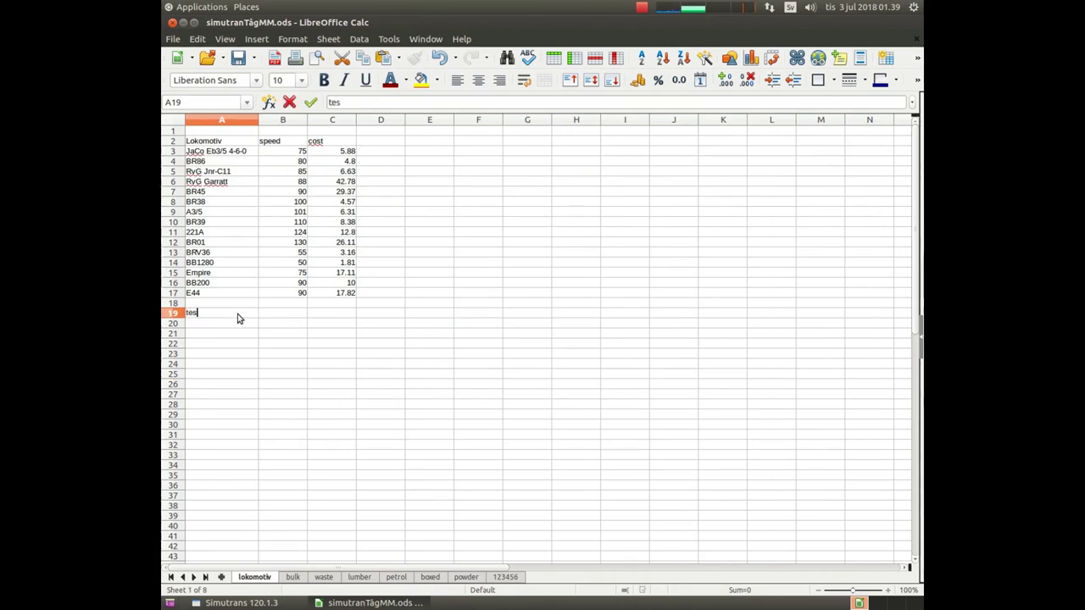
{"action": "type", "text": "t"}
{"action": "left_click", "coordinate": [282, 314]}
{"action": "type", "text": "120"}
{"action": "left_click", "coordinate": [319, 318]}
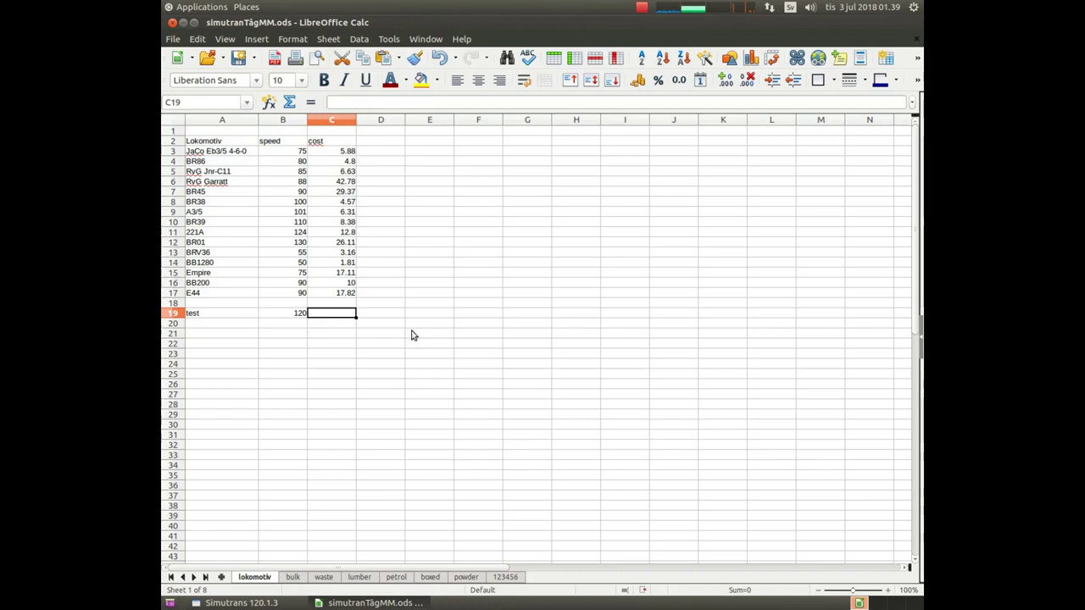
{"action": "type", "text": "20."}
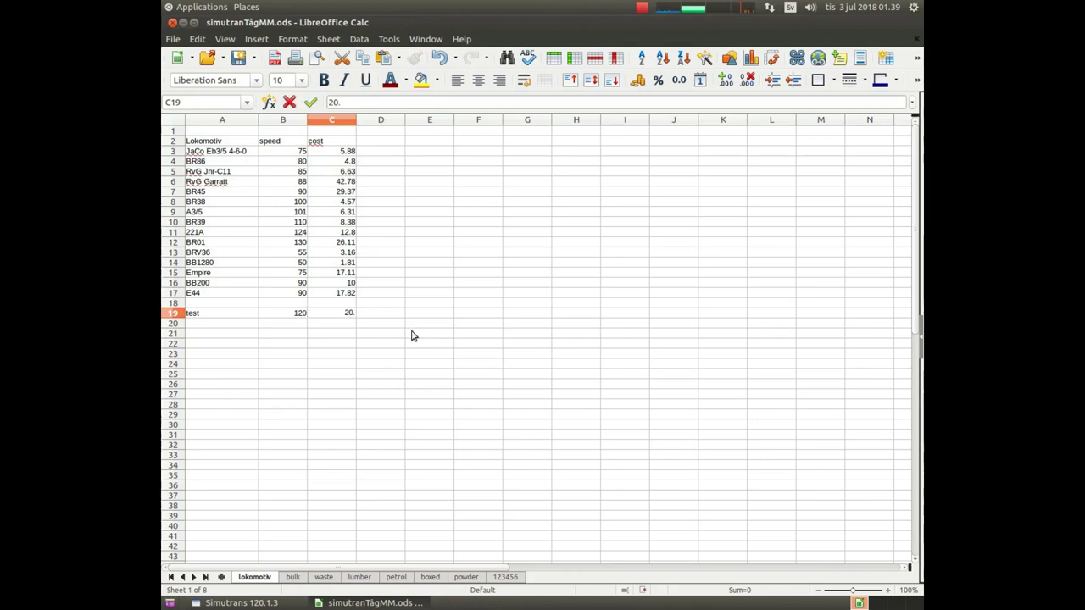
{"action": "type", "text": "56"}
{"action": "key", "text": "Return"}
{"action": "left_click", "coordinate": [229, 335]}
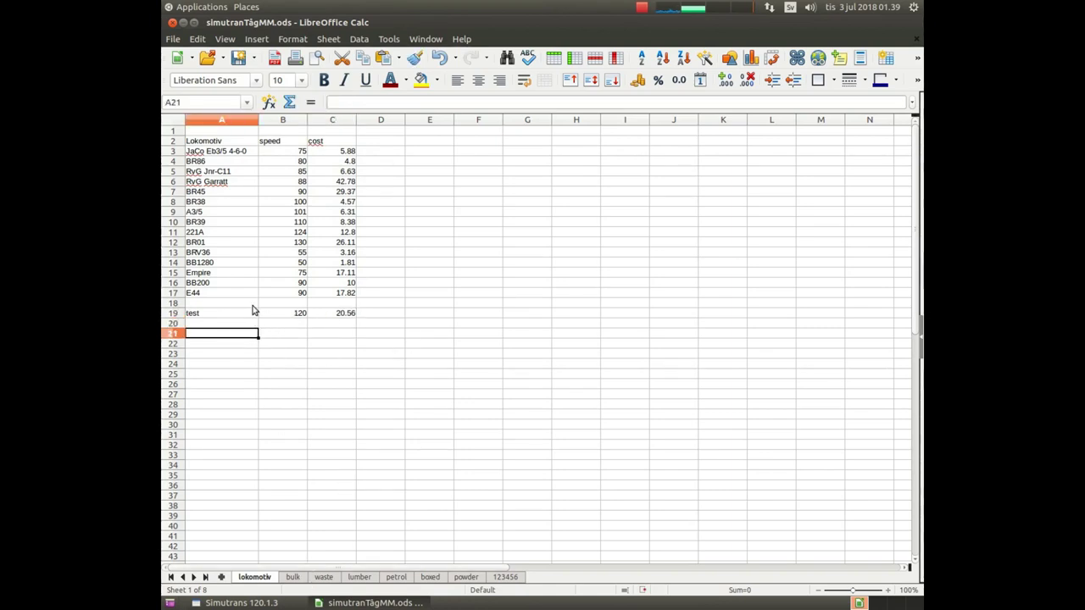
Step: Examine the test locomotive's linked row on the boxed and powder sheets, and take a brief look at the Simutrans map
{"action": "left_click", "coordinate": [324, 578]}
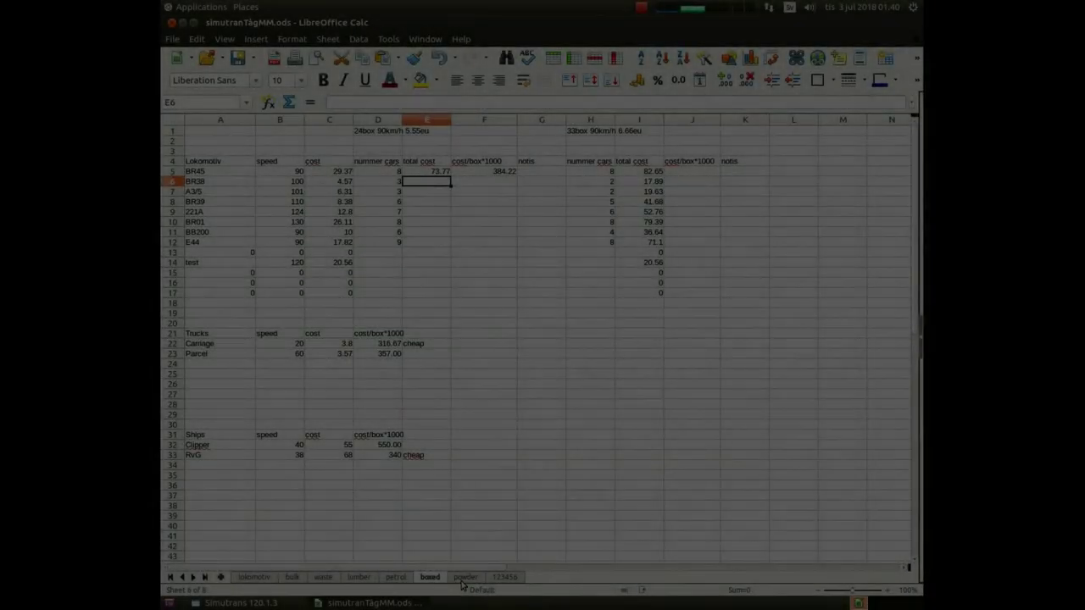
{"action": "left_click", "coordinate": [465, 577]}
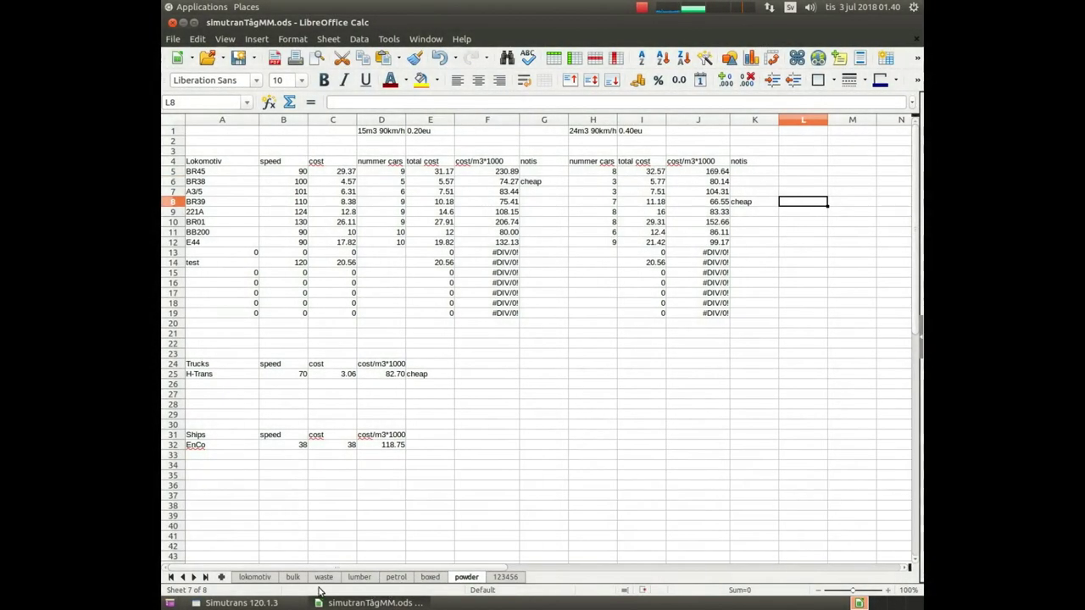
{"action": "left_click", "coordinate": [260, 579]}
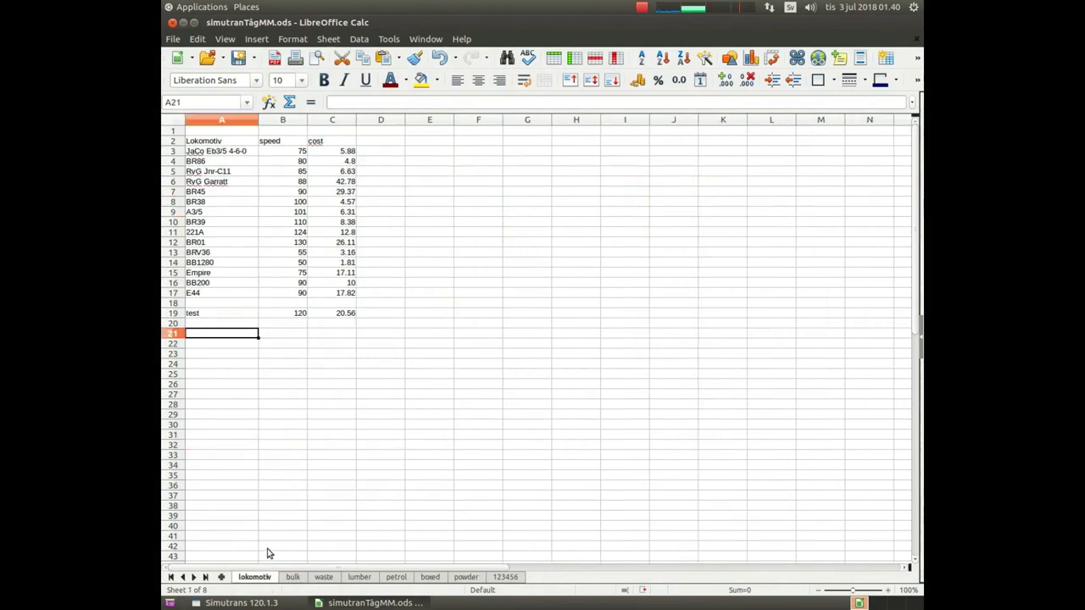
{"action": "left_click", "coordinate": [266, 603]}
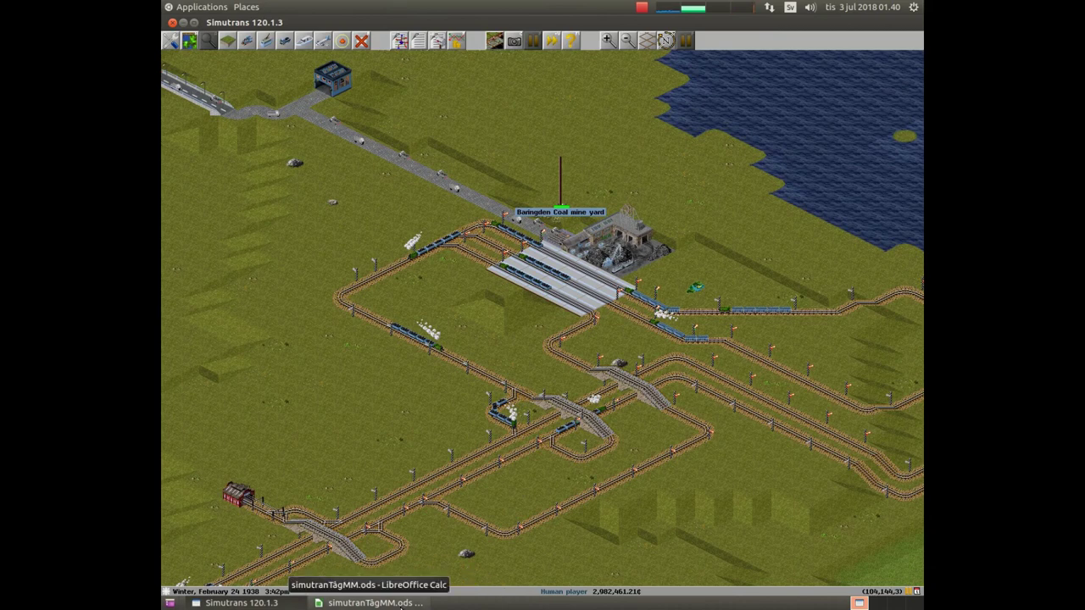
{"action": "left_click", "coordinate": [371, 602]}
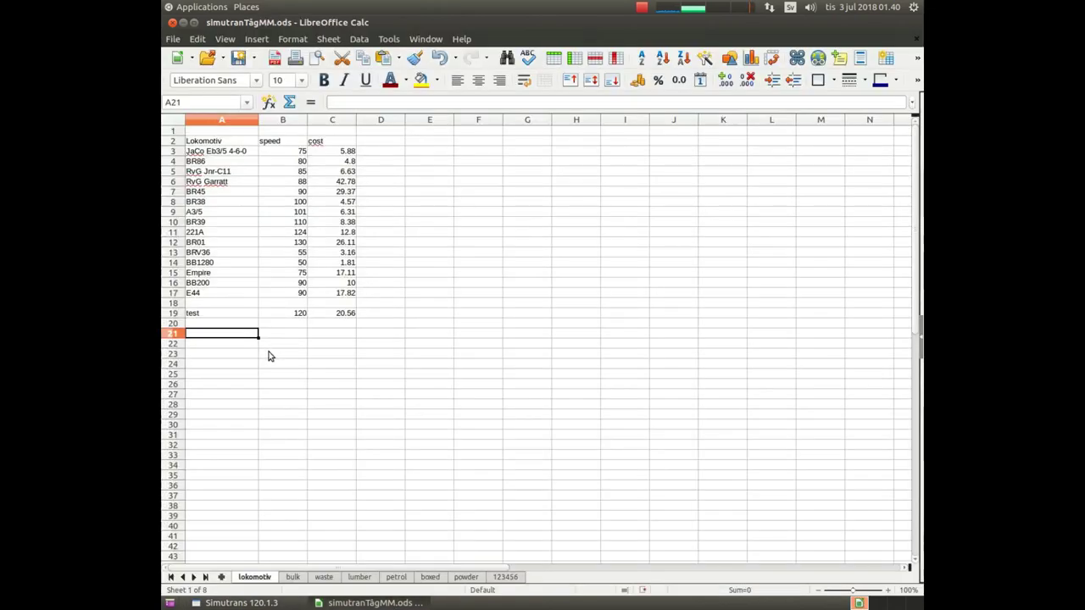
Step: Delete the test locomotive's entire row 19 from the lokomotiv sheet and check the linked rows on the powder sheet
{"action": "left_click", "coordinate": [173, 313]}
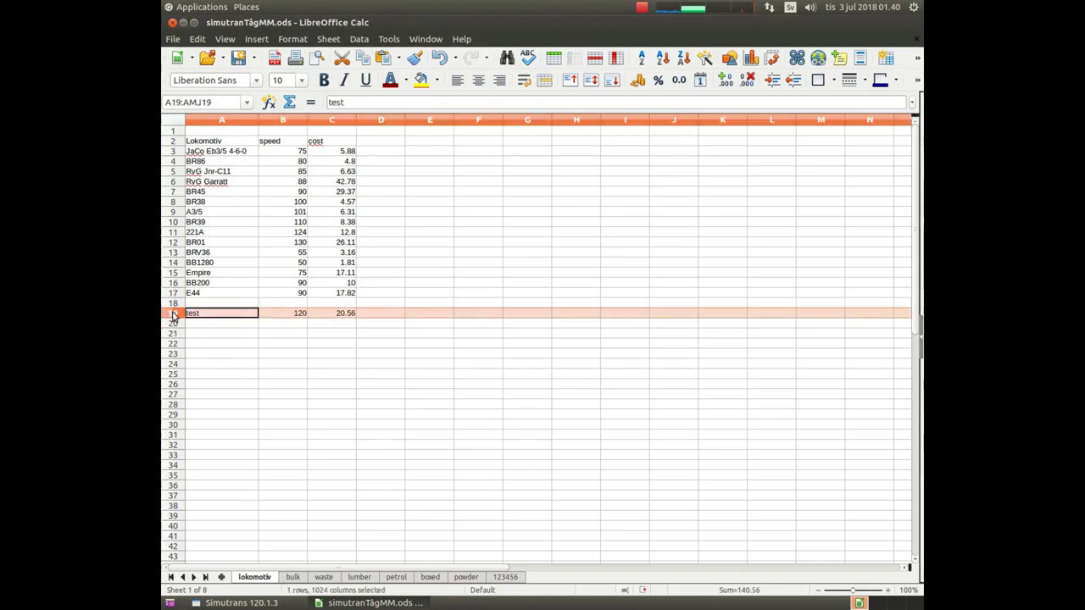
{"action": "right_click", "coordinate": [172, 314]}
{"action": "left_click", "coordinate": [197, 400]}
{"action": "left_click", "coordinate": [212, 356]}
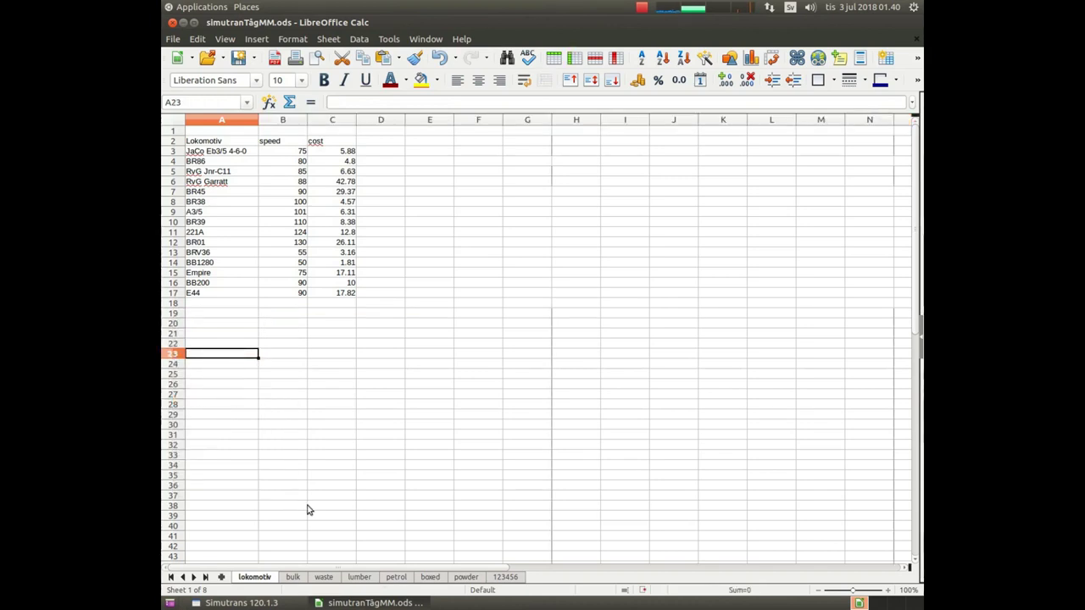
{"action": "left_click", "coordinate": [466, 577]}
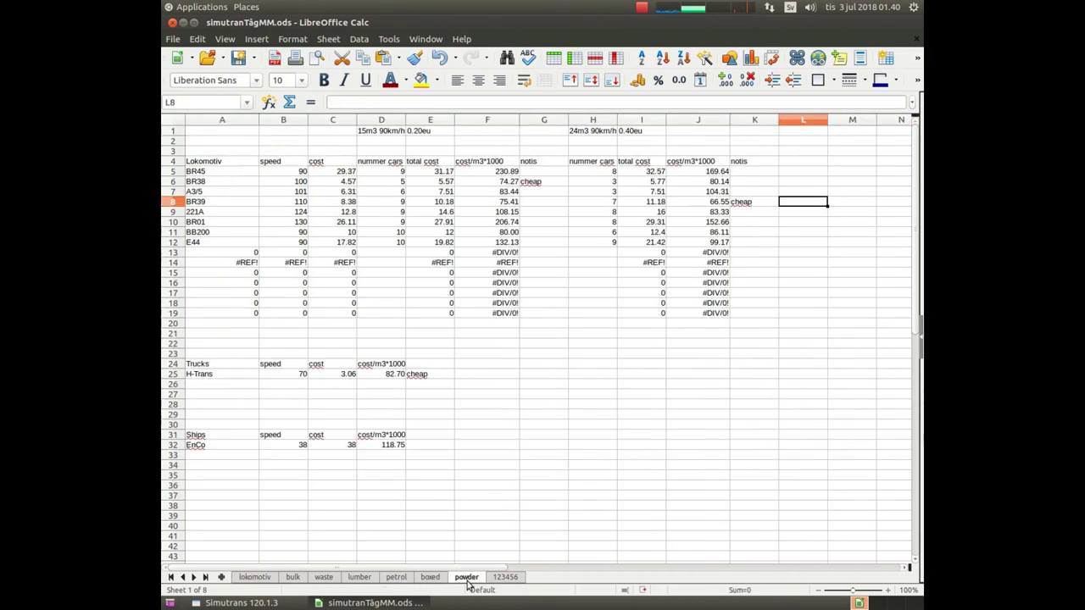